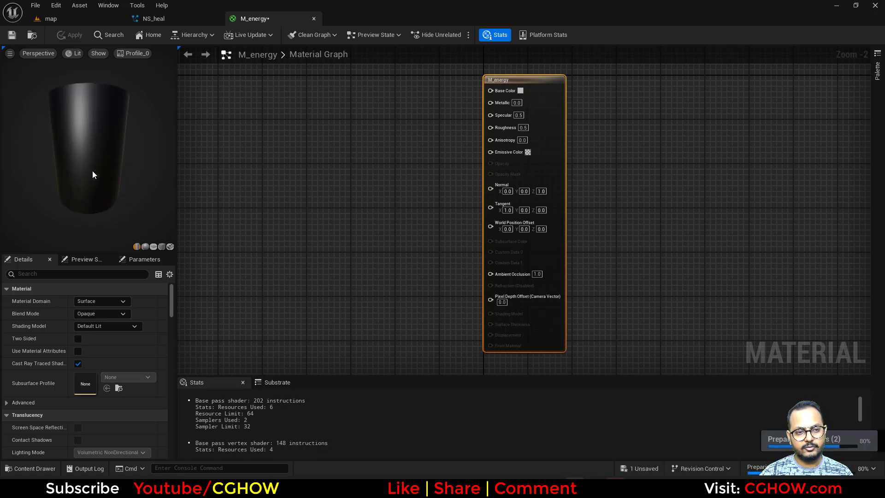
Switch the material preview mesh to a sphere and rotate it
scroll(97, 174, up, 2)
drag(97, 174, 88, 174)
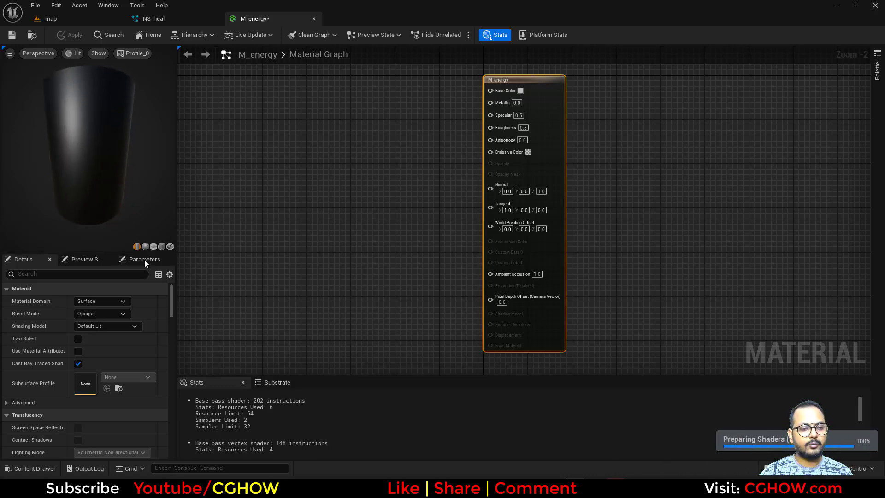
click(145, 247)
drag(75, 178, 129, 178)
Add a RadialGradientExponential node and connect its output to the material's Emissive Color
right_drag(261, 221, 428, 243)
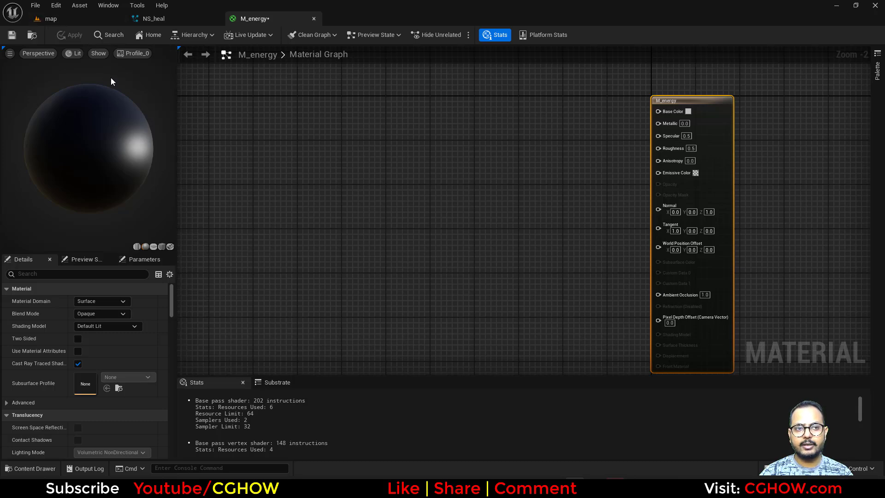
right_drag(369, 209, 346, 184)
right_click(300, 137)
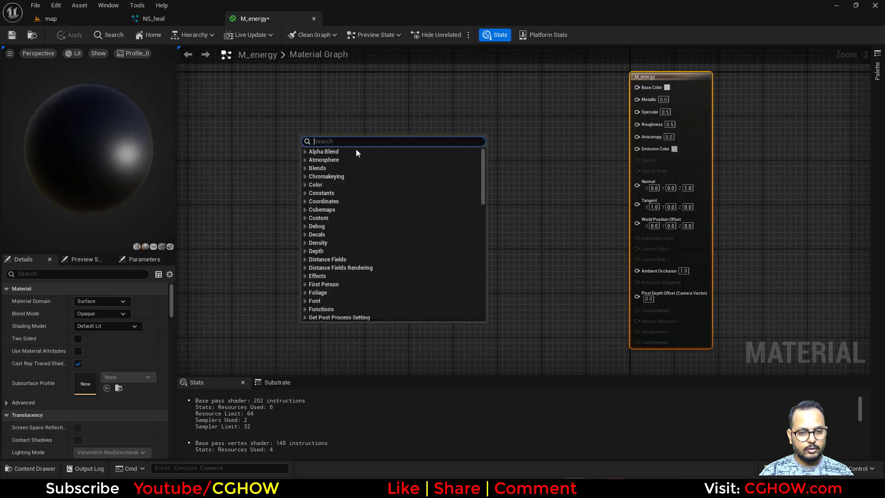
text(rad)
click(347, 159)
drag(402, 148, 668, 154)
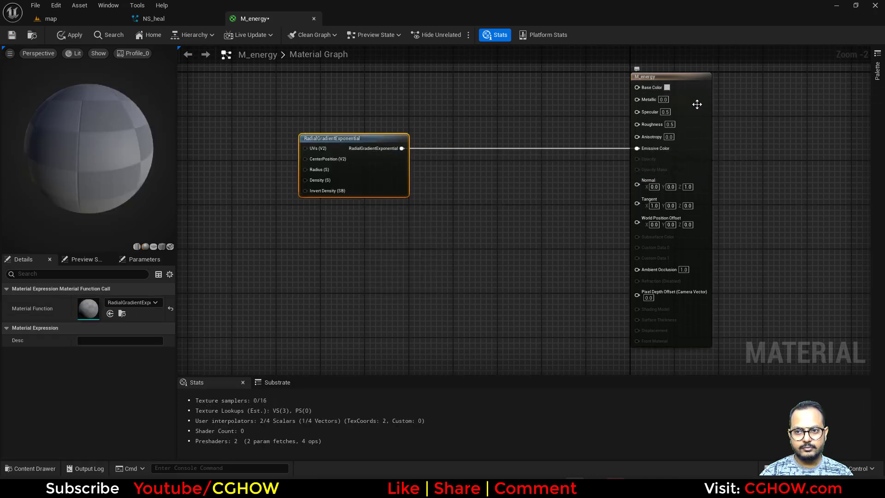
Set the M_energy material's blend mode to Translucent and shading model to Unlit, and enable Two Sided
click(659, 82)
click(99, 313)
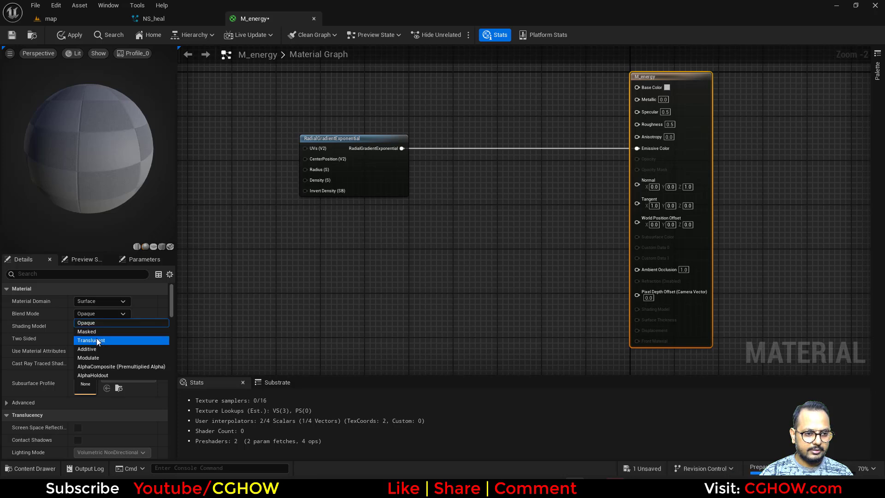
click(96, 340)
click(101, 326)
click(87, 338)
click(89, 327)
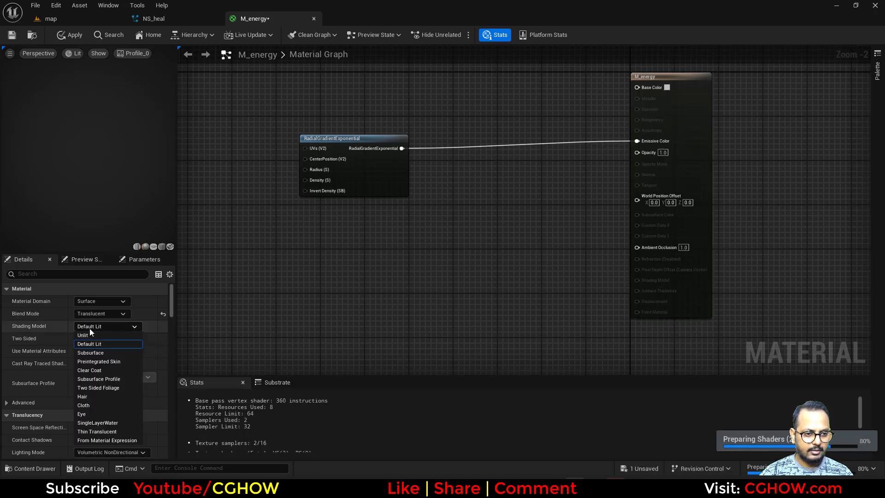
click(89, 336)
click(78, 339)
Connect the RadialGradientExponential output to Opacity as well, and move the gradient node closer to the material output
drag(402, 148, 637, 151)
right_drag(646, 133, 606, 175)
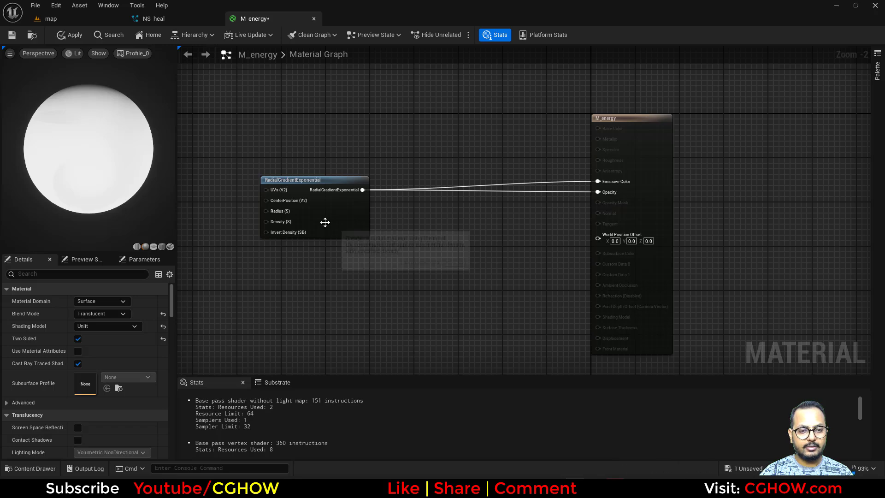
drag(325, 222, 344, 209)
drag(33, 197, 79, 194)
Try a constant of 0.2 on the Radius input of the RadialGradientExponential node and check the preview
right_drag(279, 197, 361, 213)
scroll(361, 213, up, 2)
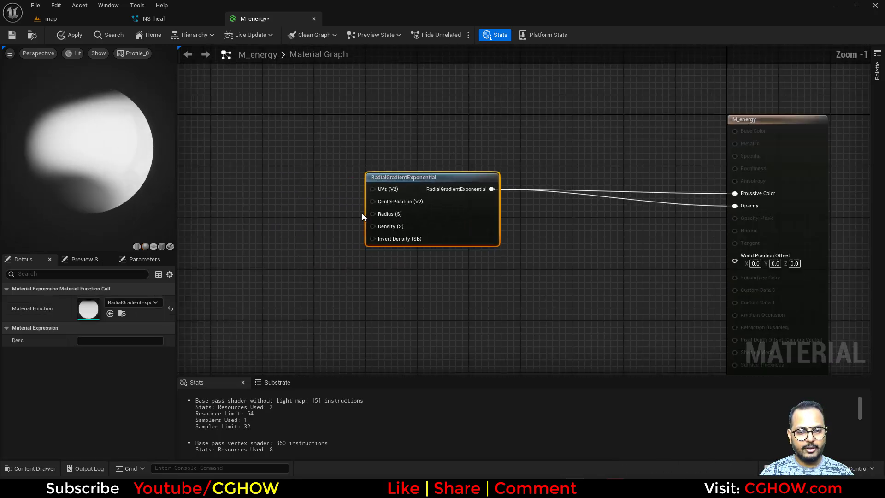
key(1)
click(296, 201)
drag(351, 220, 374, 213)
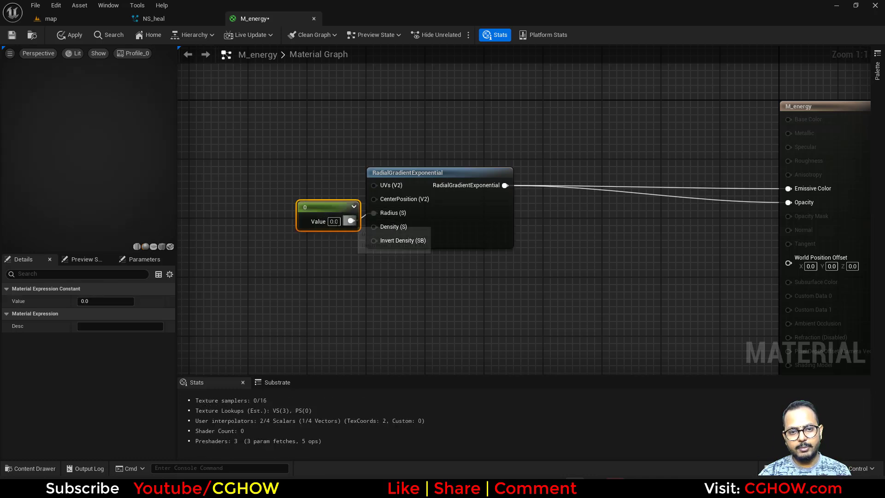
right_drag(327, 275, 263, 288)
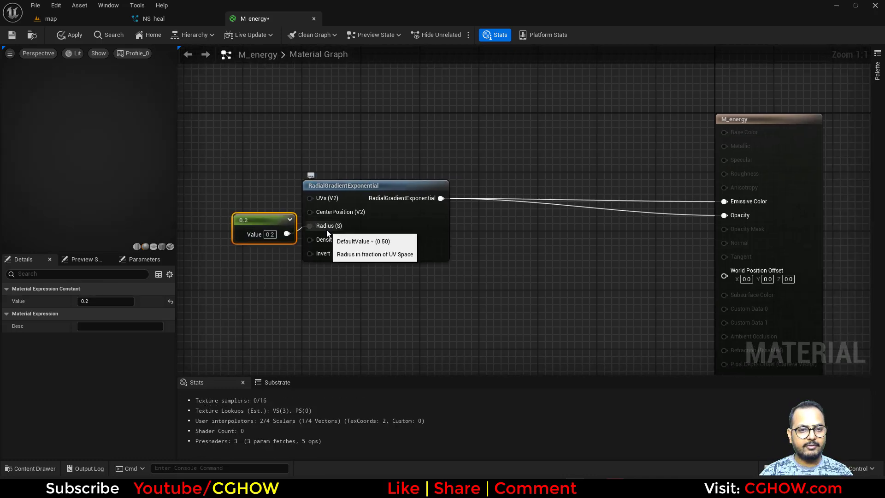
drag(248, 224, 250, 220)
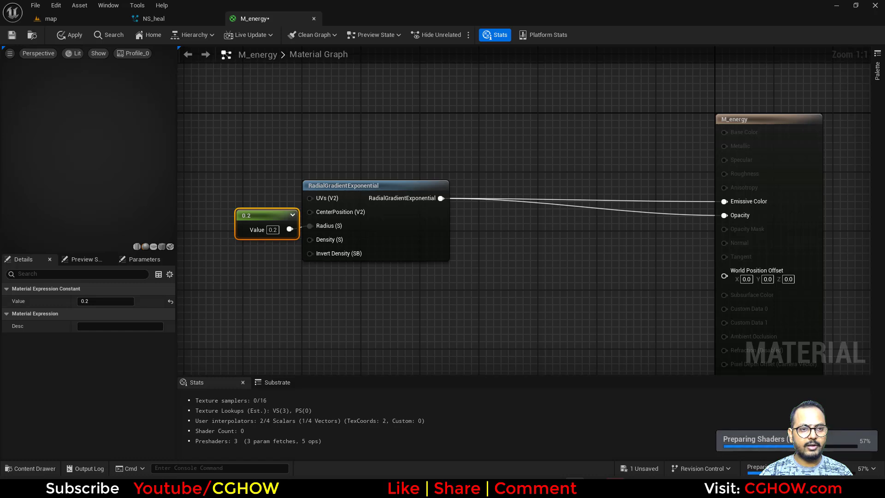
drag(141, 196, 161, 233)
drag(99, 177, 84, 127)
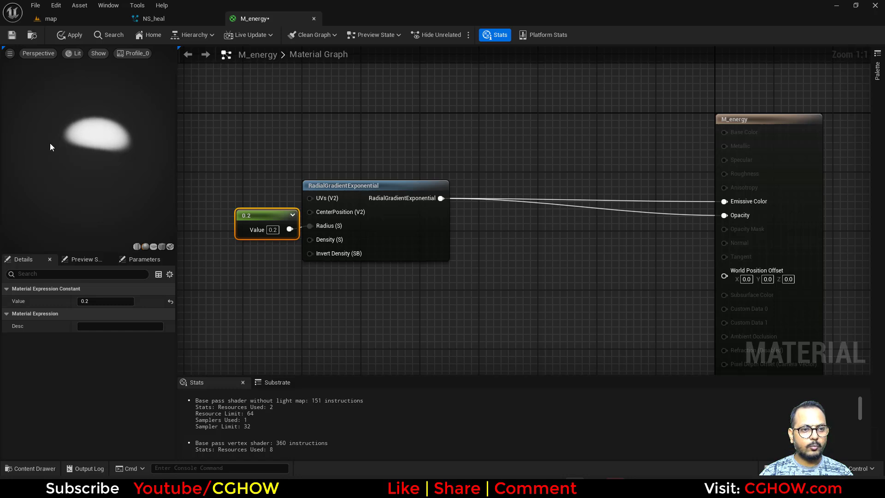
right_drag(303, 265, 451, 267)
drag(417, 224, 366, 278)
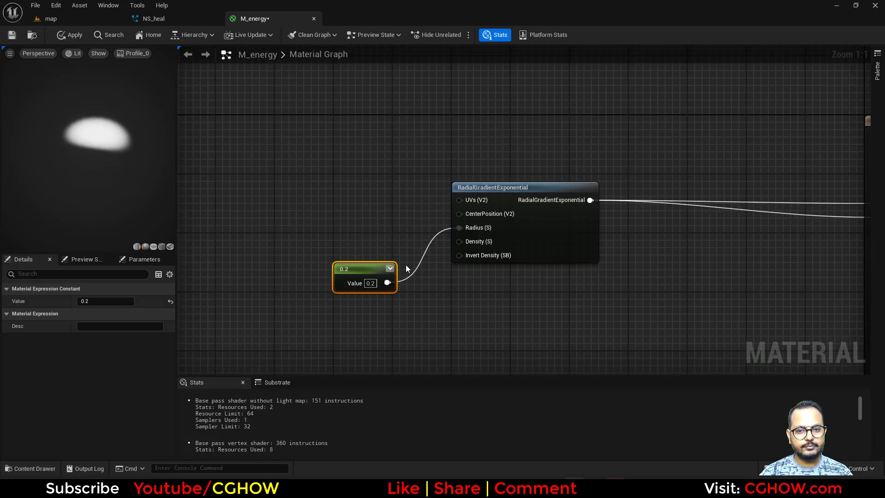
right_drag(423, 279, 436, 312)
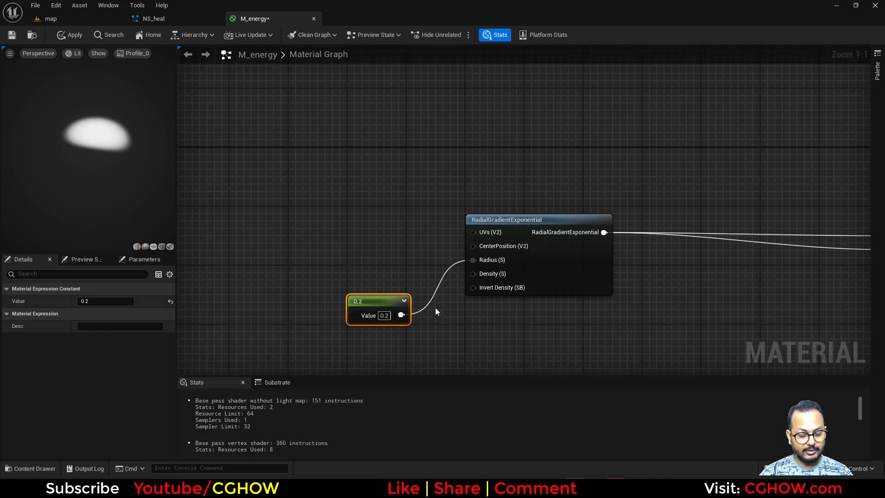
Add a texture coordinate node and a ScaleUVsByCenter node ahead of the RadialGradientExponential node
click(243, 239)
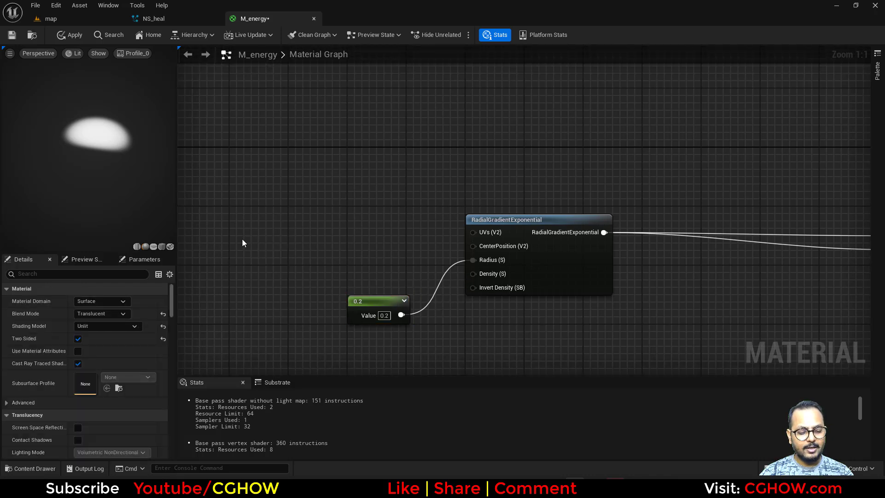
key(u)
click(222, 215)
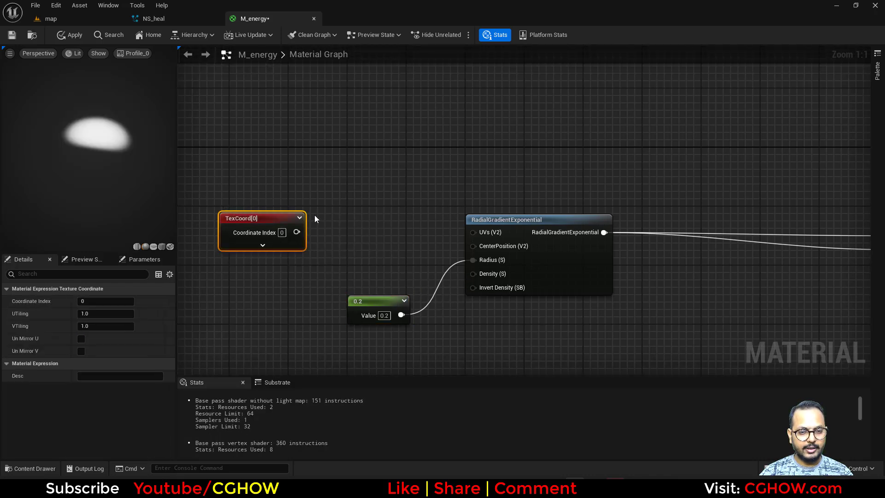
right_click(318, 214)
text(scaleuv)
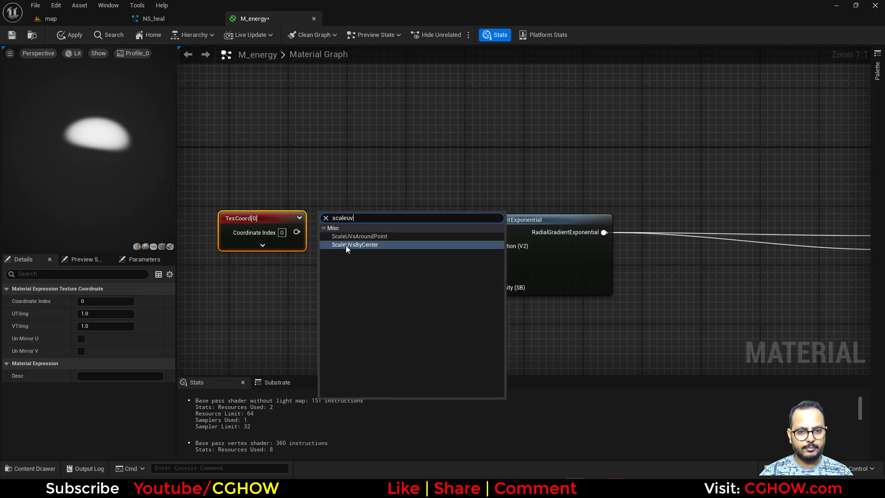
click(346, 244)
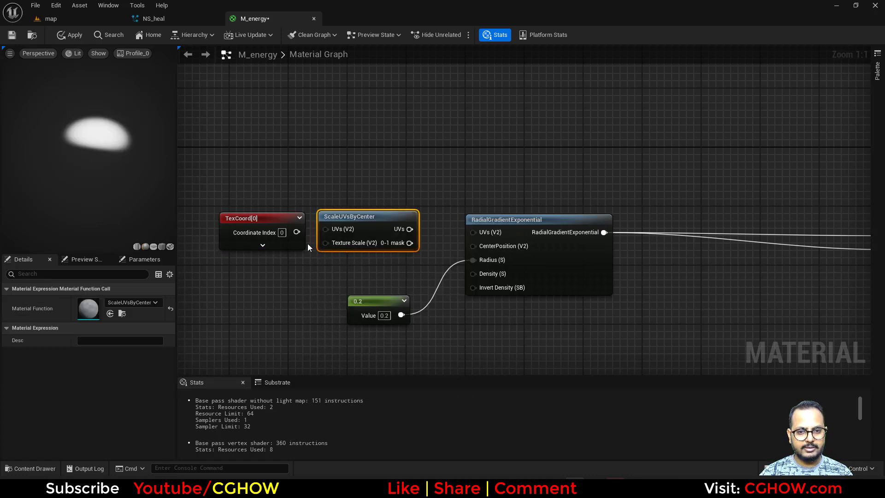
Wire TexCoord through ScaleUVsByCenter into the radial gradient's UVs, and disconnect the 0.2 constant from Radius
drag(297, 232, 326, 229)
drag(410, 229, 473, 233)
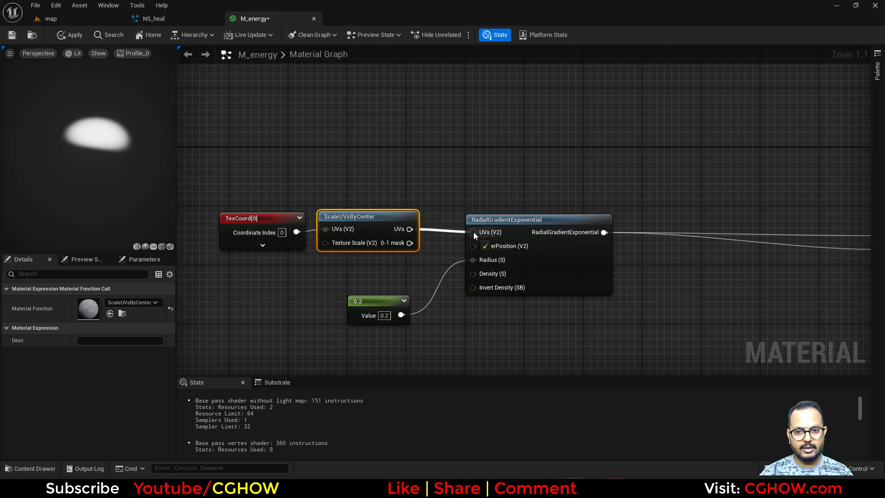
alt+click(472, 260)
drag(389, 301, 441, 338)
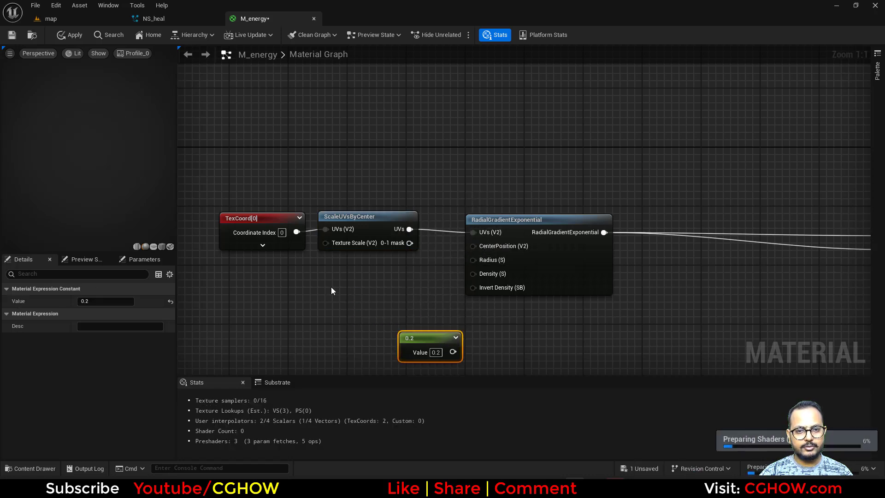
Add a two-component constant vector with X 1.0 and Y 1.0, connected to the Texture Scale input of ScaleUVsByCenter
right_drag(310, 280, 355, 282)
click(333, 272)
drag(376, 292, 370, 245)
click(359, 293)
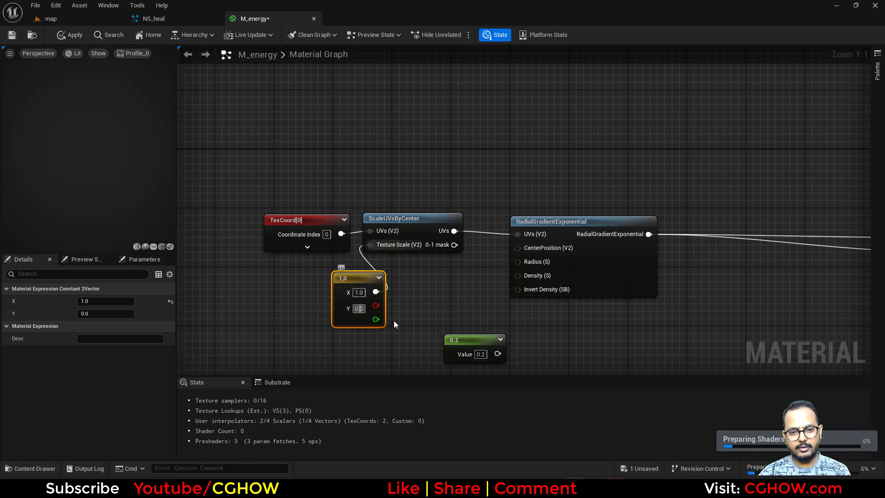
text(1)
key(Return)
right_drag(383, 299, 345, 291)
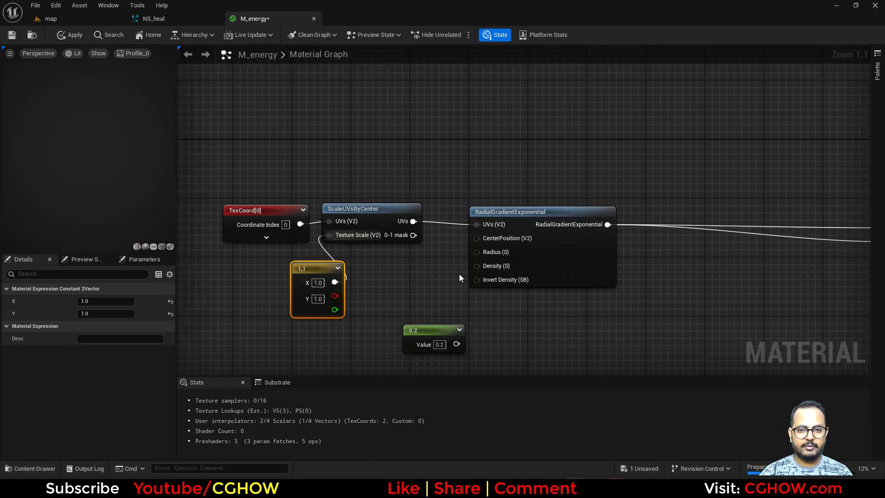
drag(388, 218, 402, 221)
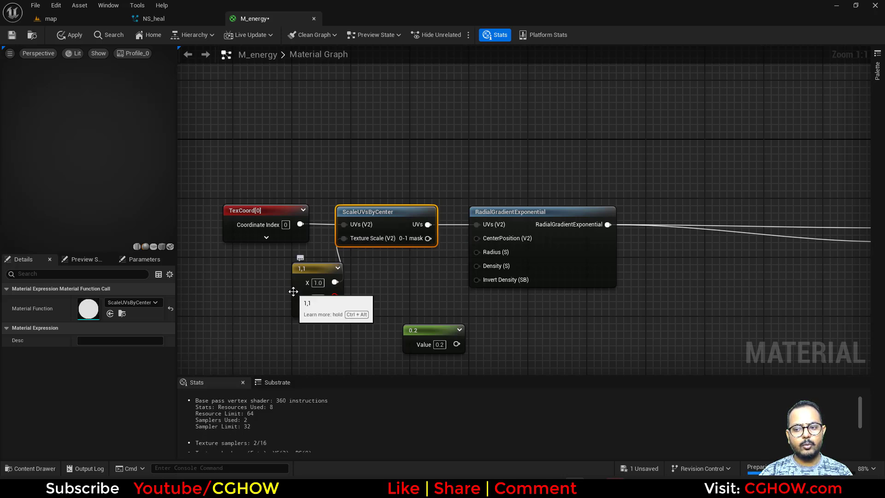
drag(84, 187, 161, 129)
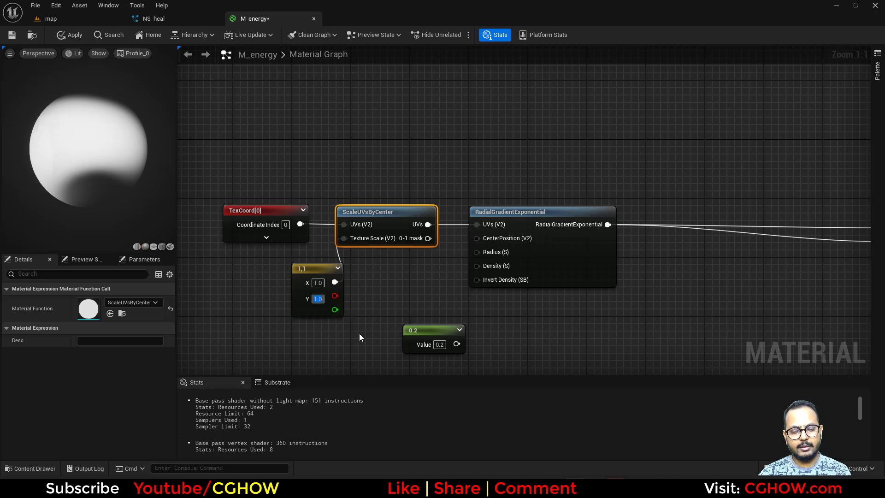
Set the Texture Scale vector to X 0.7 and Y 0.3, and delete the unconnected 0.2 constant
text(0.5)
key(Return)
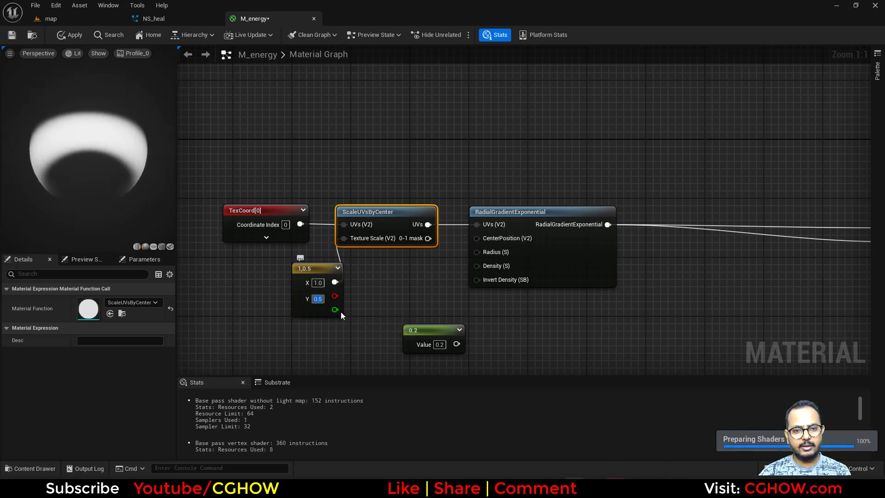
text(.3)
click(322, 287)
text(.)
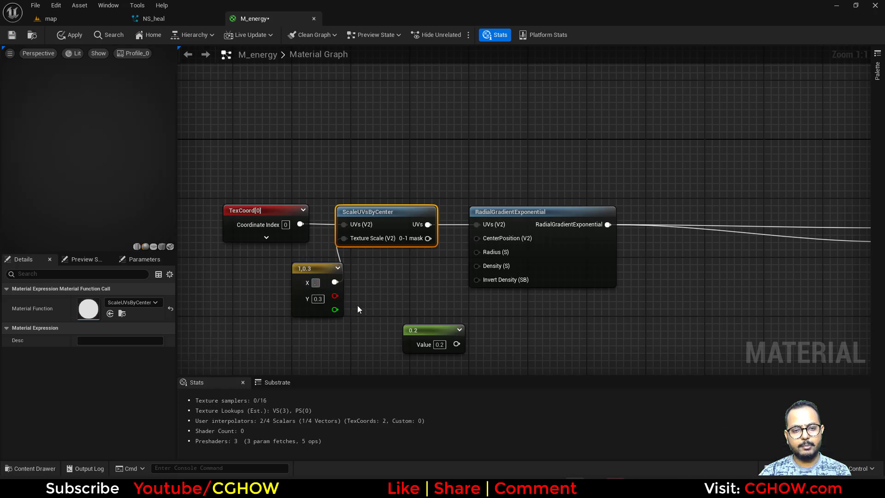
text(7)
click(414, 330)
key(Delete)
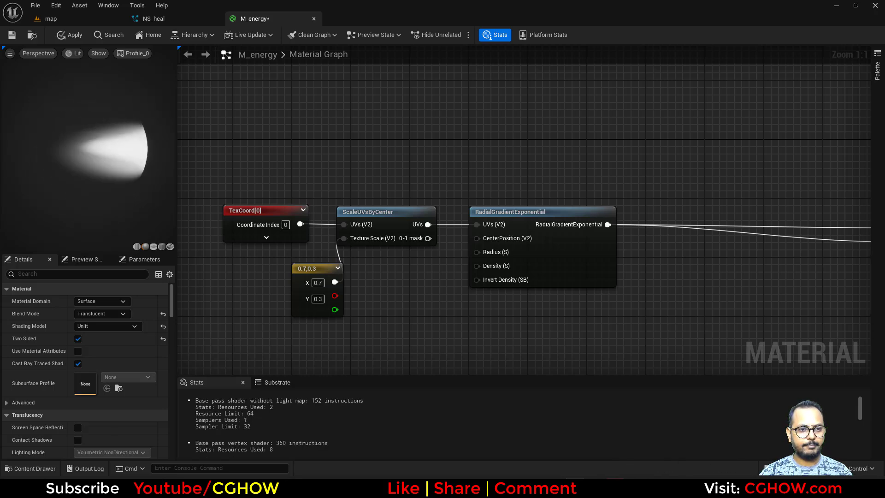
Add a Texture Sample node above the radial gradient with the T_aura texture assigned, and open that texture for inspection
right_drag(594, 337, 440, 332)
right_drag(464, 170, 503, 199)
click(424, 128)
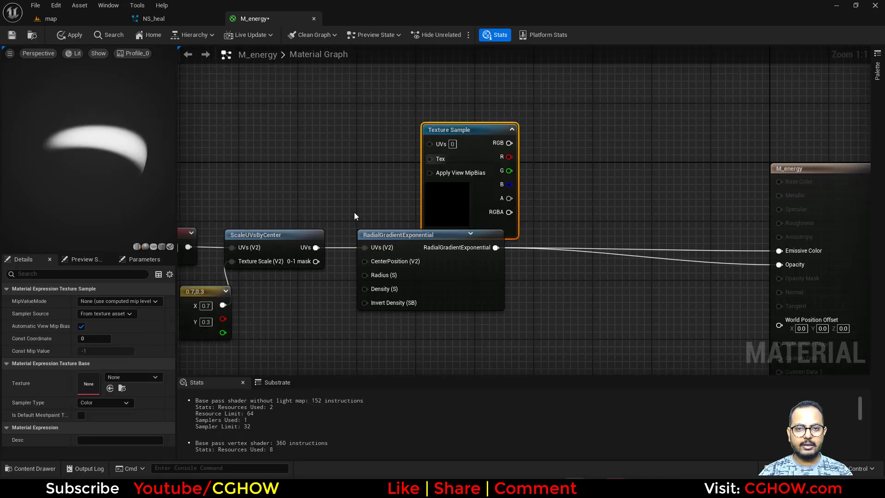
click(140, 377)
text(aura)
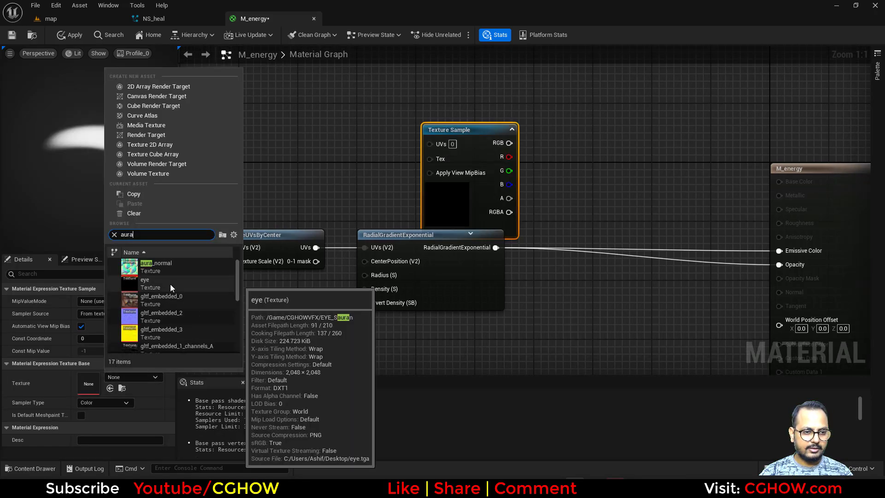
scroll(170, 284, down, 3)
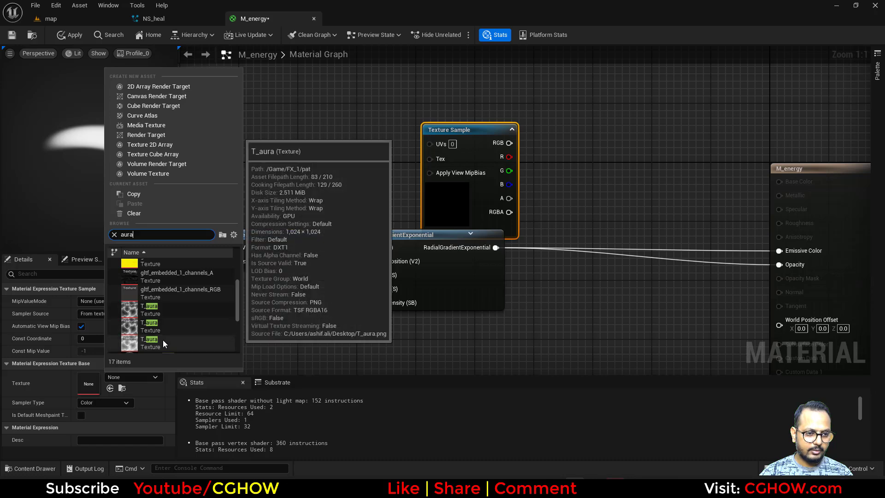
click(163, 339)
drag(510, 235, 475, 200)
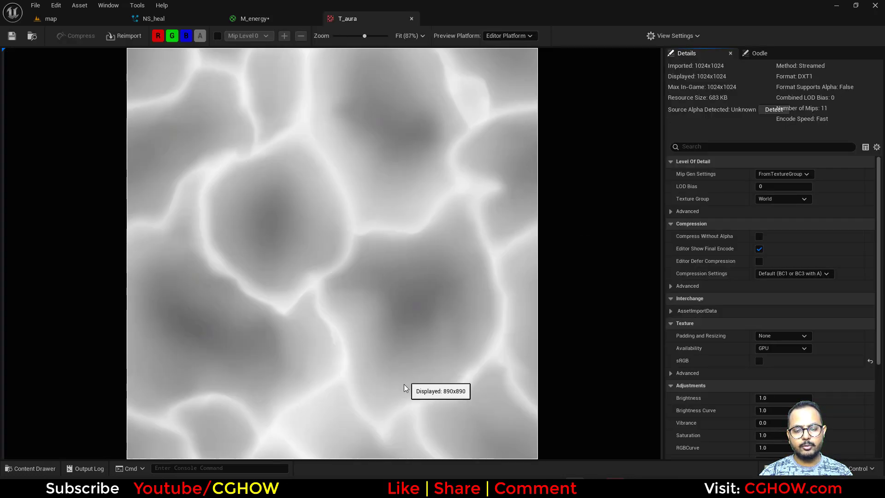
Switch to the CGHOW YouTube channel in the browser, search its videos for "texture" and browse the results
key(alt+Tab)
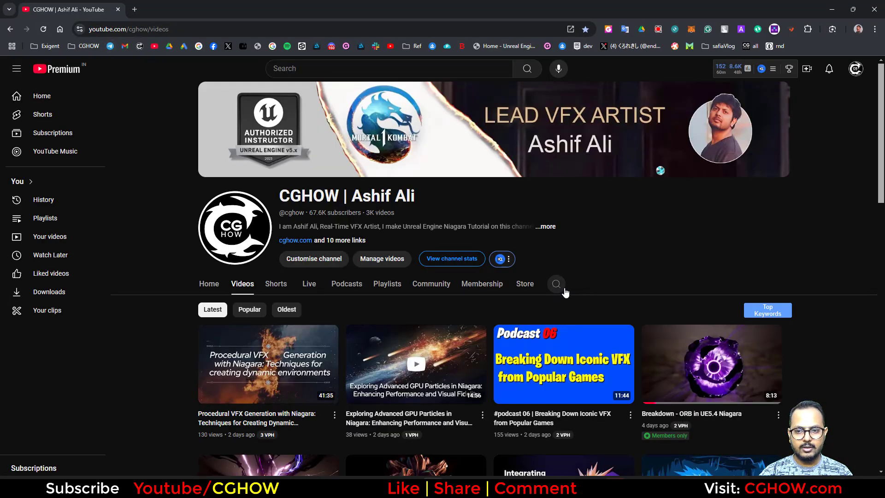
text(text)
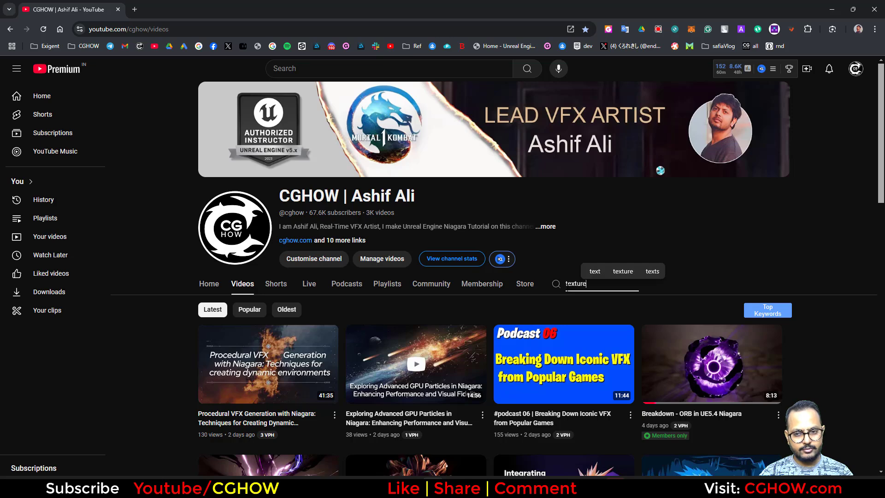
text(ure)
key(Return)
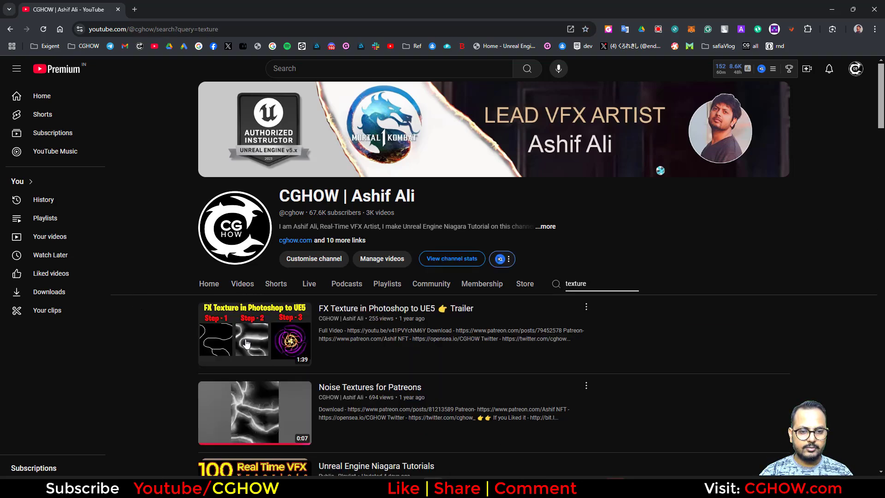
scroll(247, 344, down, 15)
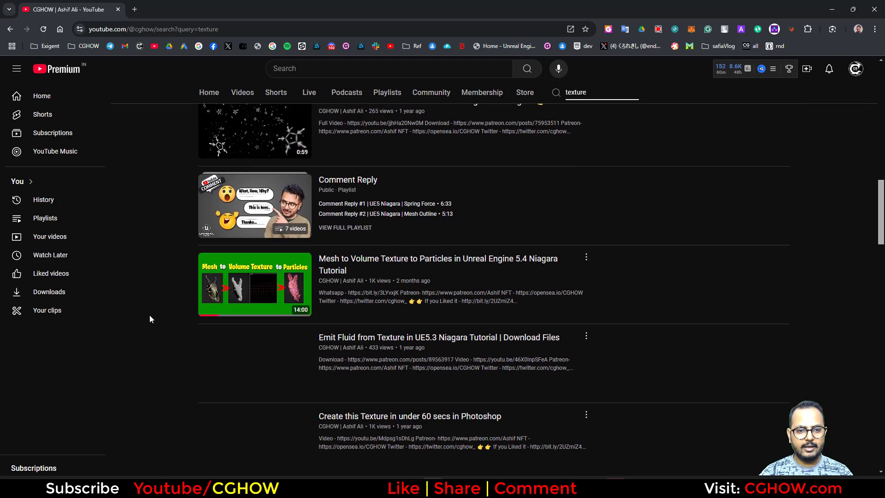
Look further through the channel's texture videos, and return to Unreal Engine and close the T_aura texture
scroll(150, 316, down, 10)
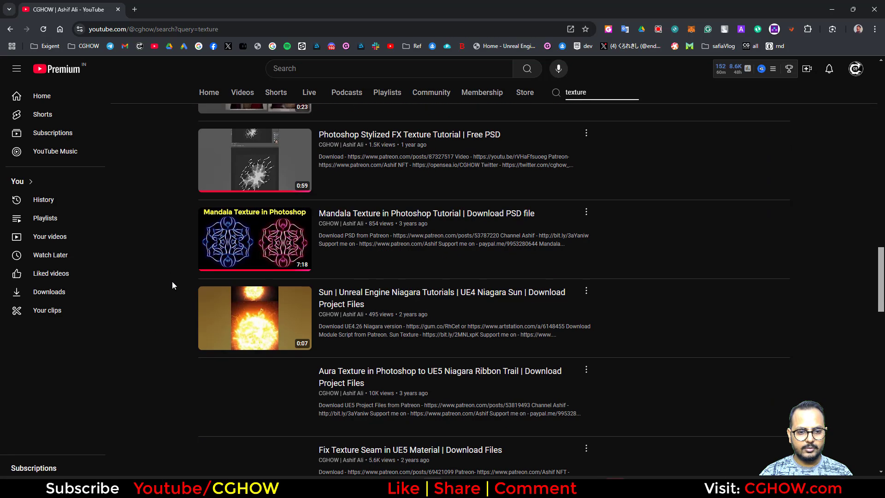
scroll(188, 245, down, 9)
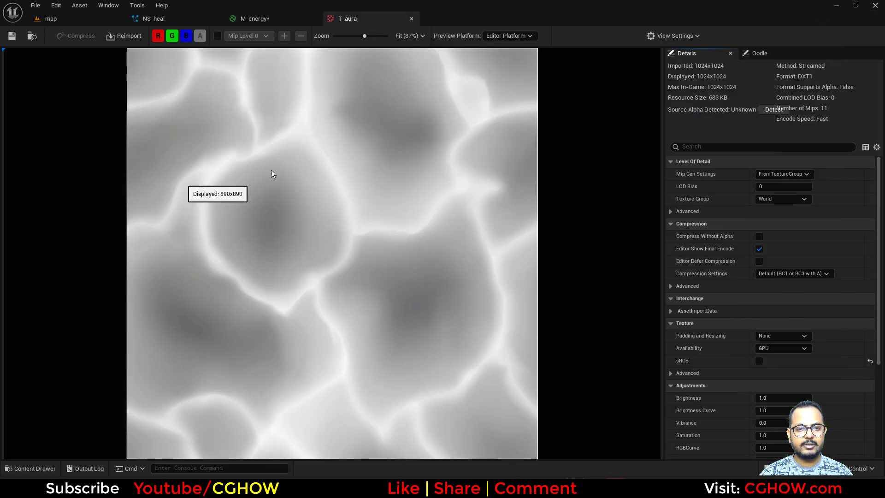
click(410, 19)
Multiply the T_aura texture sample's R output by the RadialGradientExponential output using a new Multiply node
scroll(417, 231, up, 1)
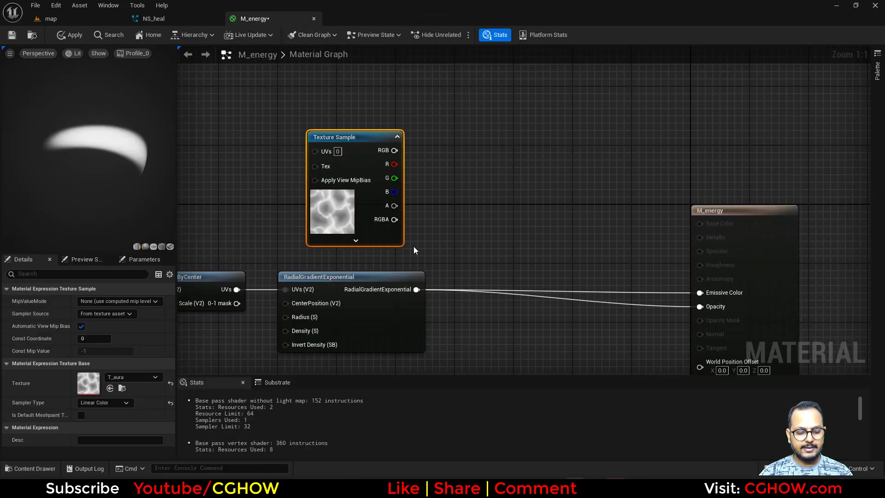
click(428, 213)
drag(416, 289, 394, 164)
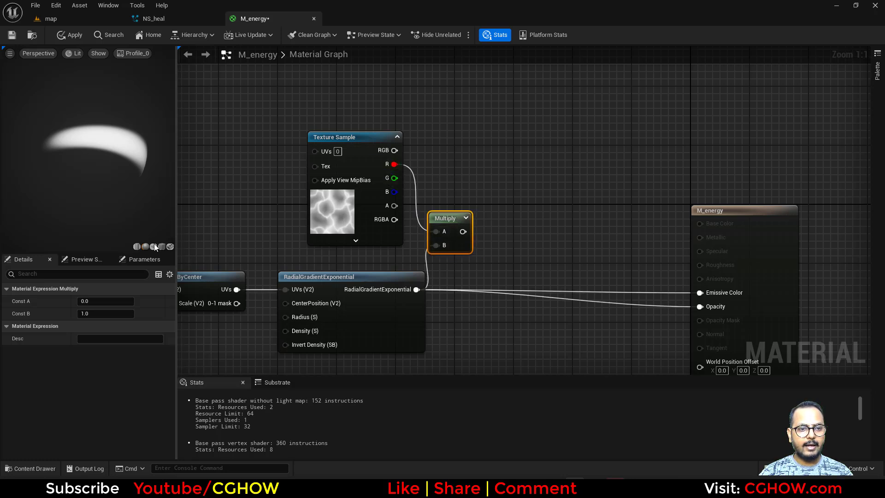
Try a Power node with exponent 2.0 on the Multiply output, preview it, and delete it
right_drag(494, 191, 436, 228)
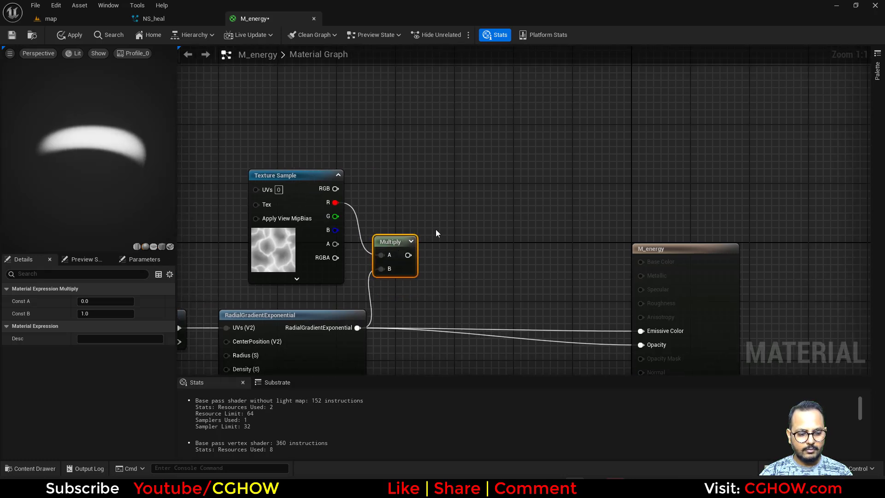
click(432, 239)
drag(408, 255, 440, 256)
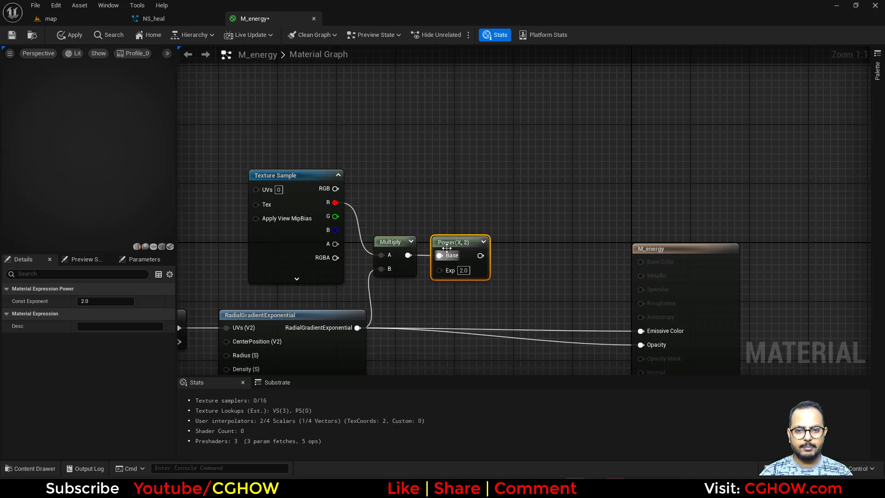
right_click(449, 251)
click(480, 277)
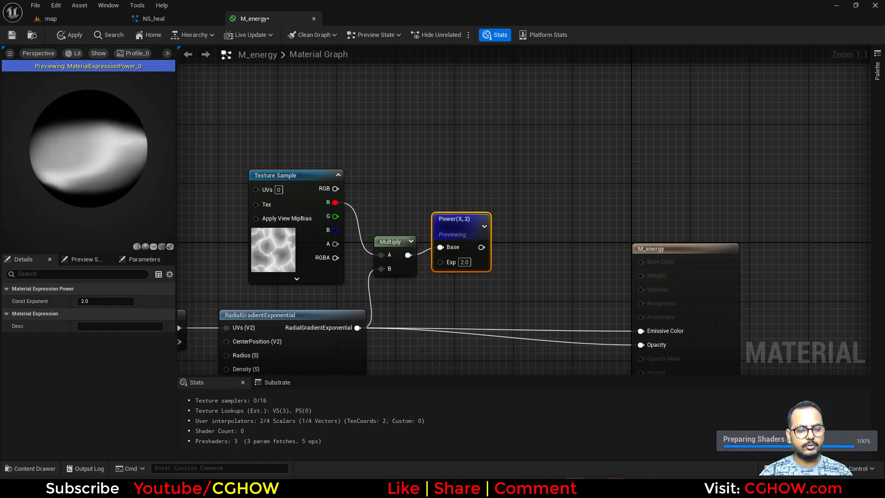
key(Delete)
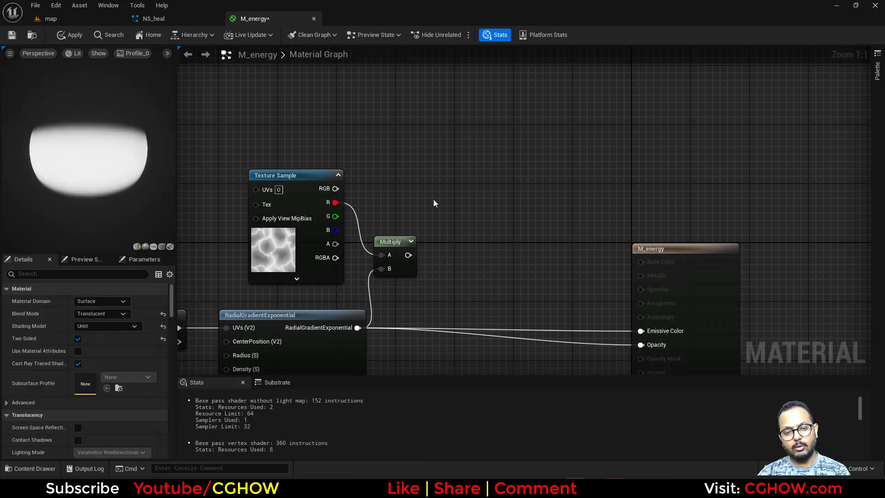
Add a SmoothStep node after the Multiply node and feed the Multiply output into its Value input
right_click(434, 198)
text(smop)
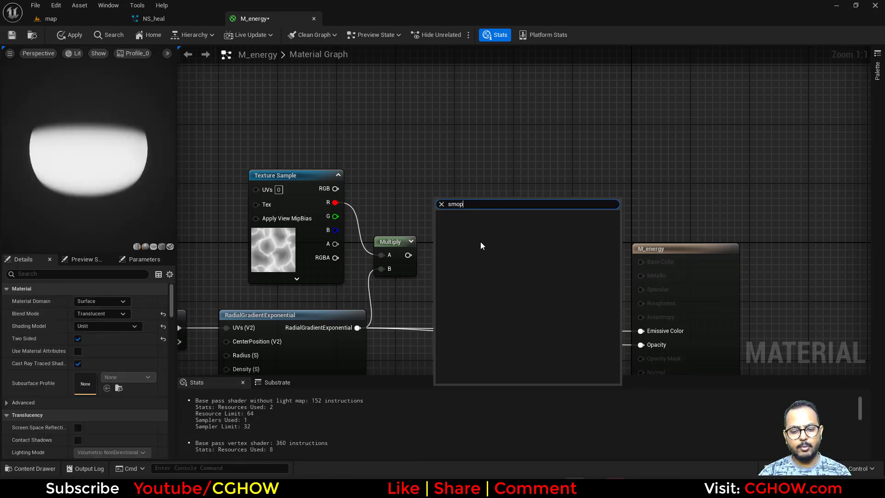
key(BackSpace)
click(478, 255)
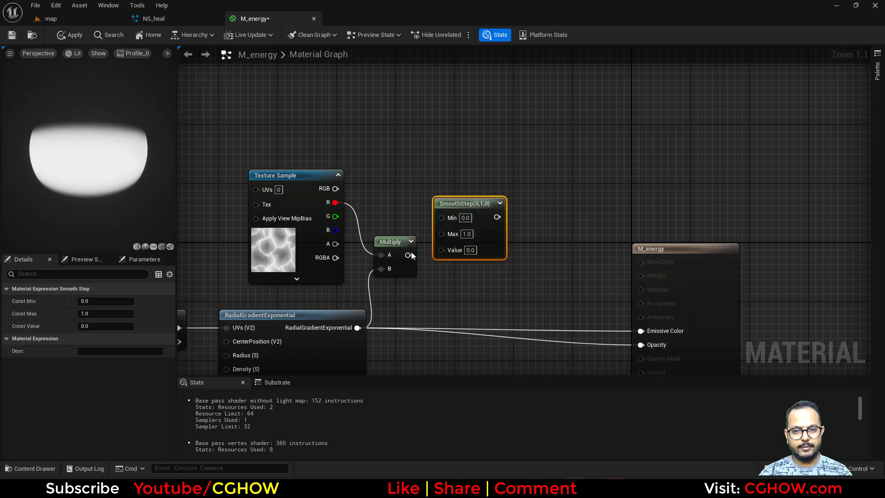
drag(409, 255, 456, 251)
drag(461, 205, 534, 176)
Preview the SmoothStep node on a plane mesh and turn the preview to face the plane
right_click(562, 200)
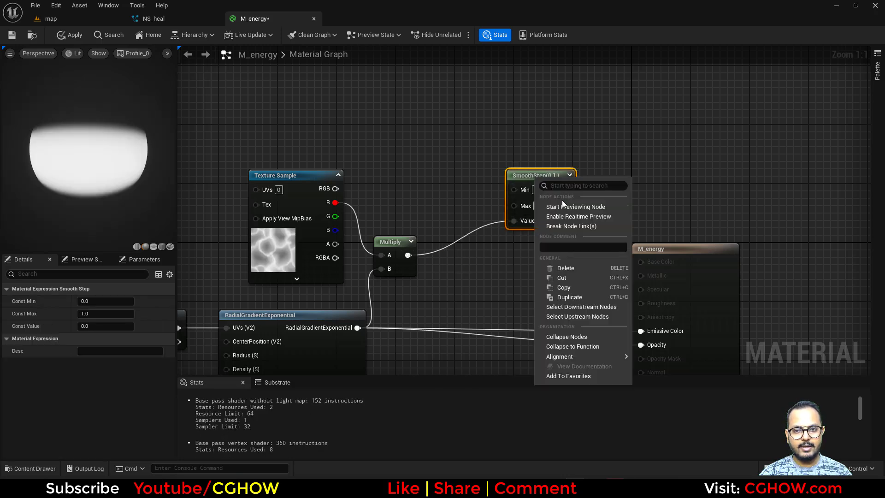
click(566, 207)
click(153, 246)
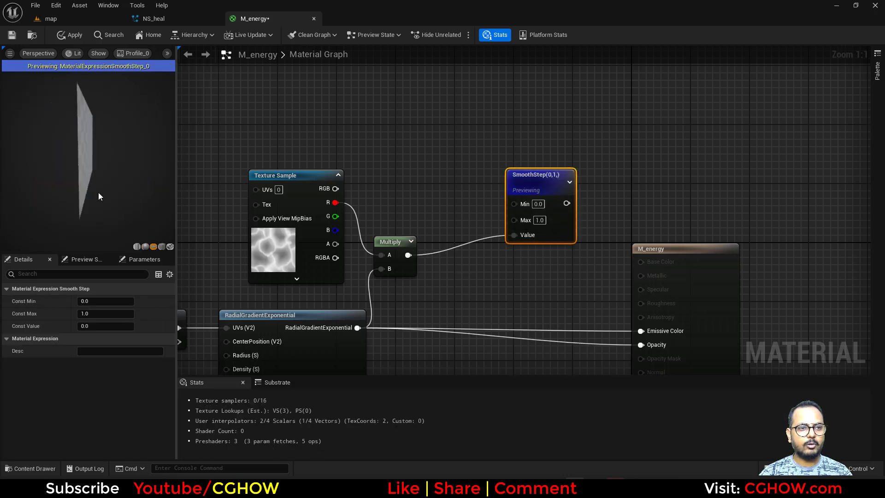
drag(98, 192, 124, 192)
right_drag(110, 185, 119, 205)
right_drag(488, 268, 513, 296)
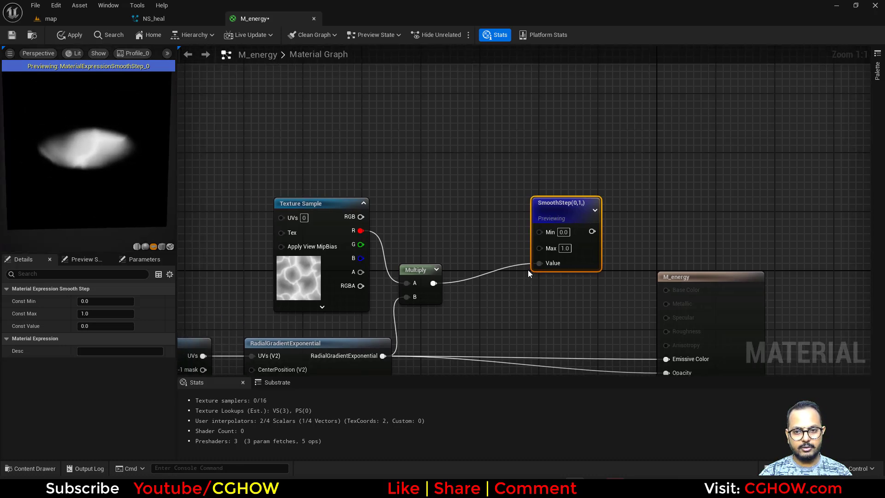
mouse_move(459, 216)
right_down()
mouse_move(483, 206)
mouse_move(464, 185)
mouse_move(475, 220)
right_up()
key(a)
click(436, 155)
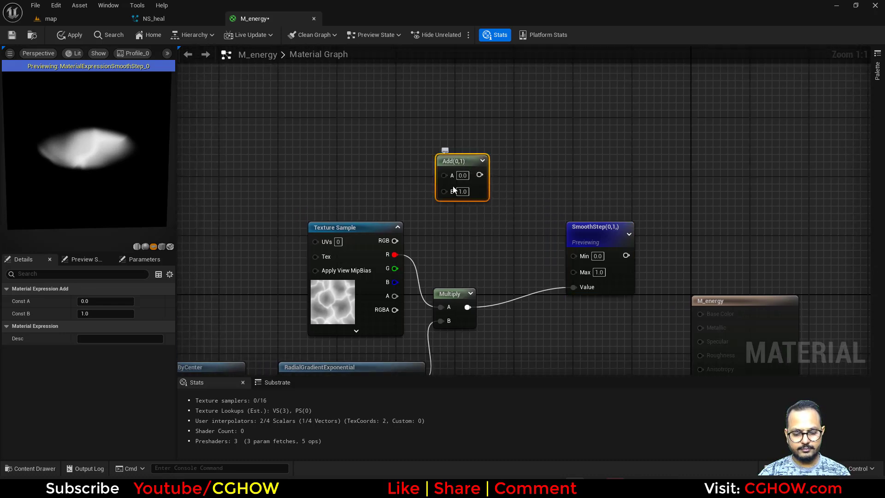
key(Delete)
Add a scalar parameter named min above the texture sample and connect it to the SmoothStep Min input
key(s)
click(403, 168)
text(min)
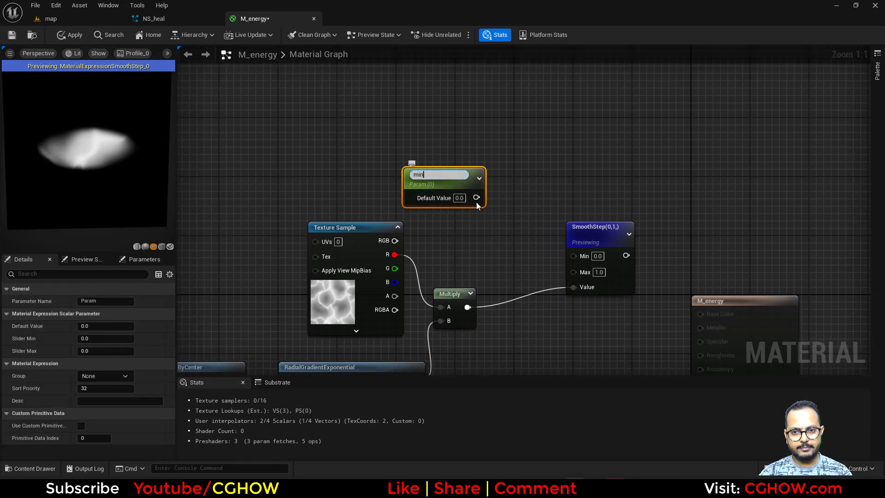
drag(477, 197, 628, 206)
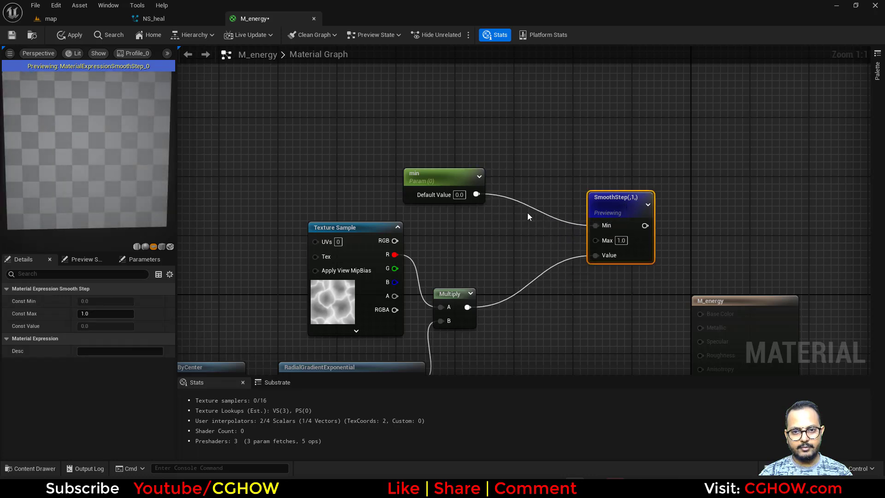
Add a second scalar parameter named max just below the min parameter
key(s)
click(432, 215)
text(max)
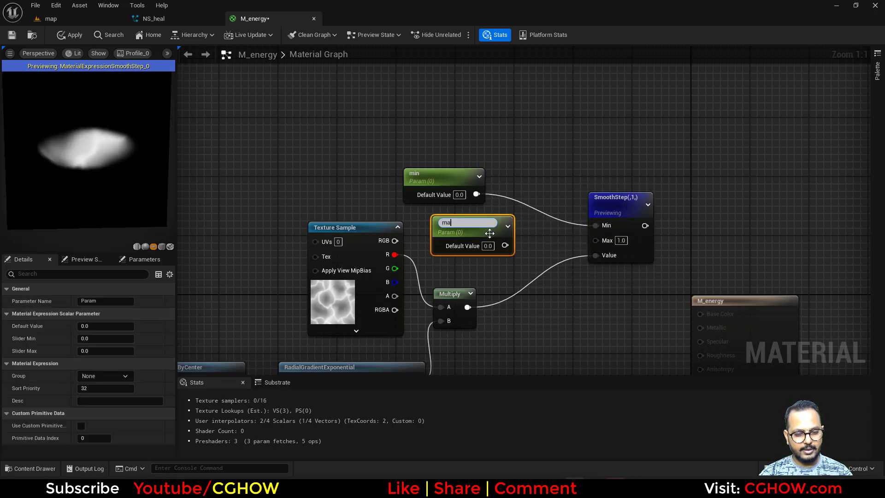
click(521, 237)
Multiply min by max with a new Multiply node, connect the product to SmoothStep Max, and space out the nodes
right_drag(538, 228, 529, 234)
click(511, 223)
drag(468, 202, 588, 247)
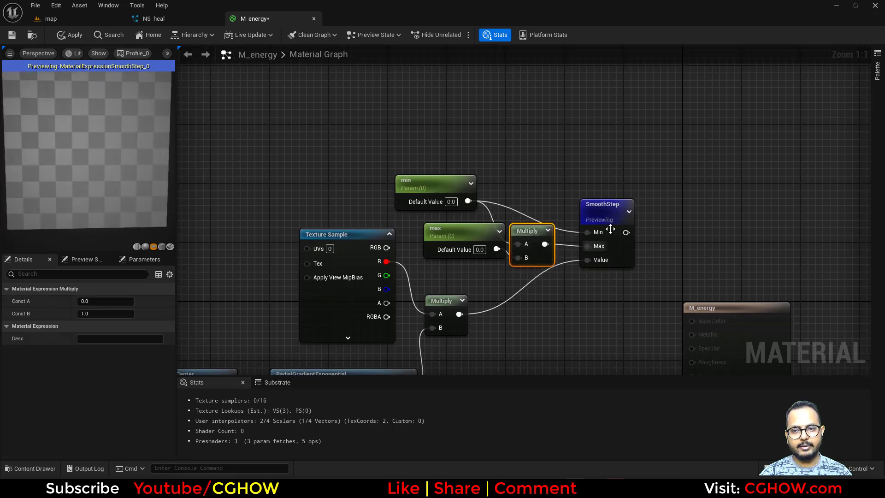
drag(607, 214, 665, 198)
drag(524, 230, 556, 211)
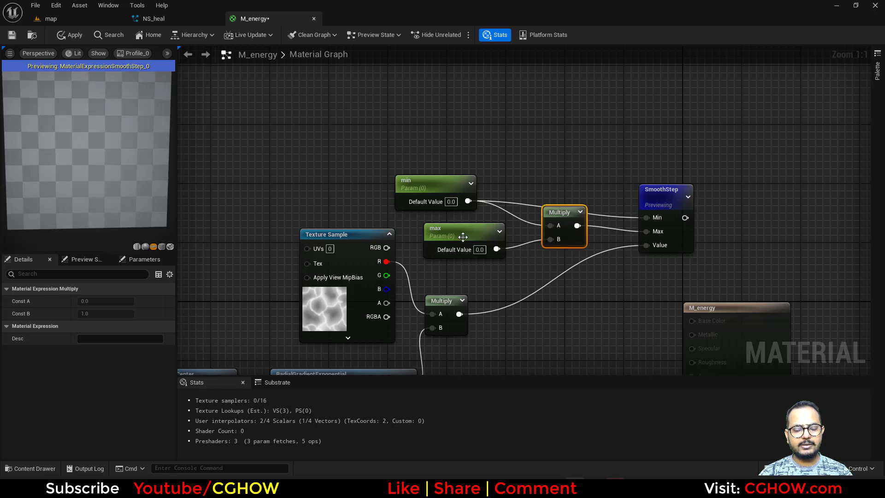
Set the default value of min to 0.04, raise it to 0.376, and set max to 0.1
click(463, 237)
click(436, 184)
click(106, 326)
text(0.04)
key(Return)
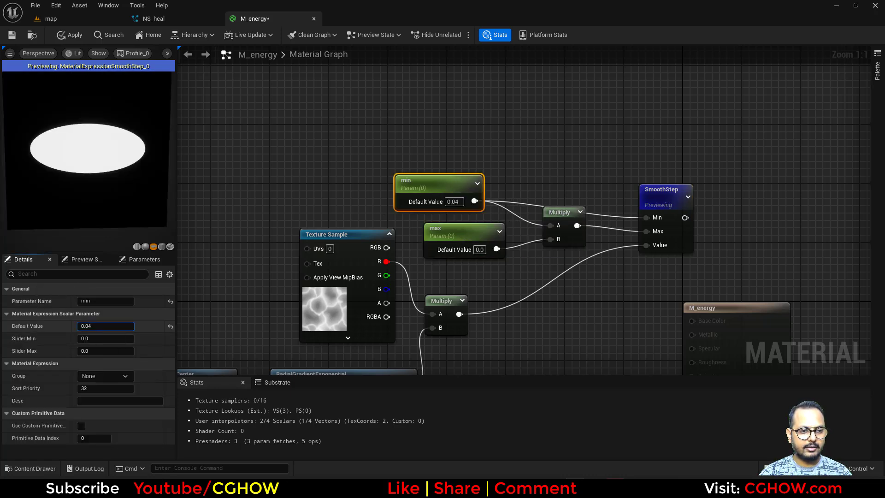
drag(99, 326, 113, 328)
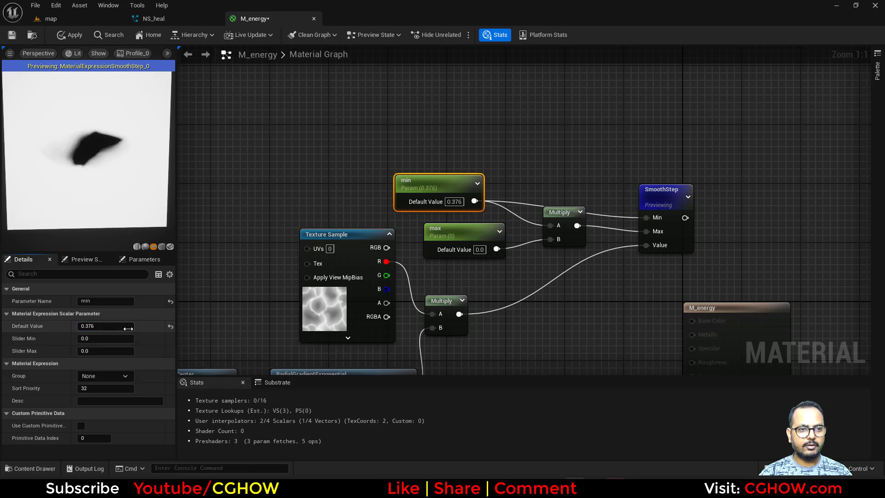
click(478, 249)
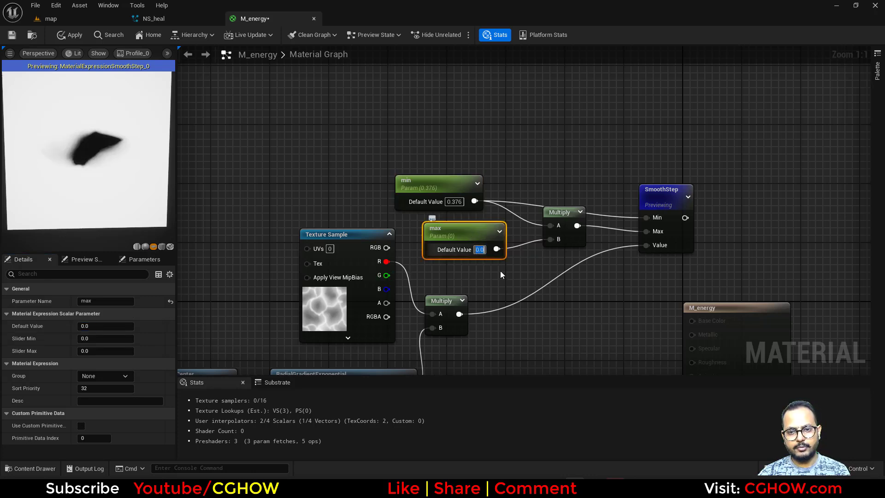
right_drag(93, 193, 92, 168)
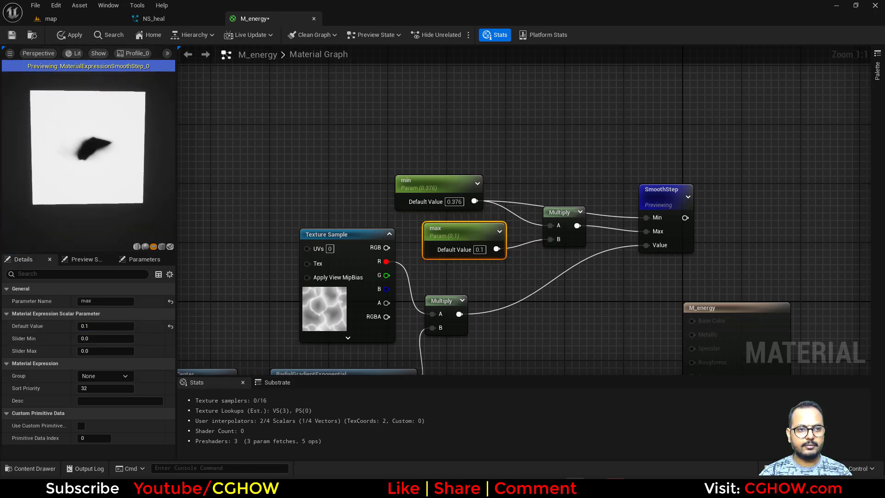
Replace the Multiply node combining min and max with an Add node that feeds the SmoothStep Max input
click(456, 201)
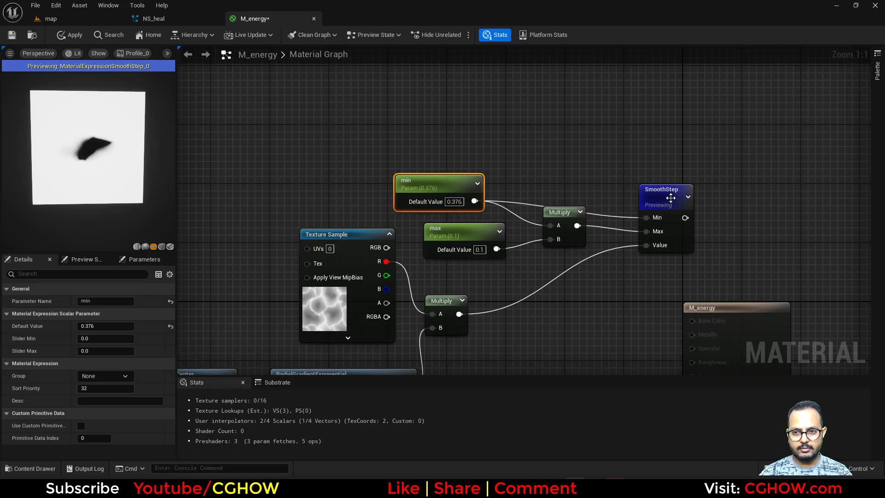
drag(671, 197, 677, 184)
click(554, 221)
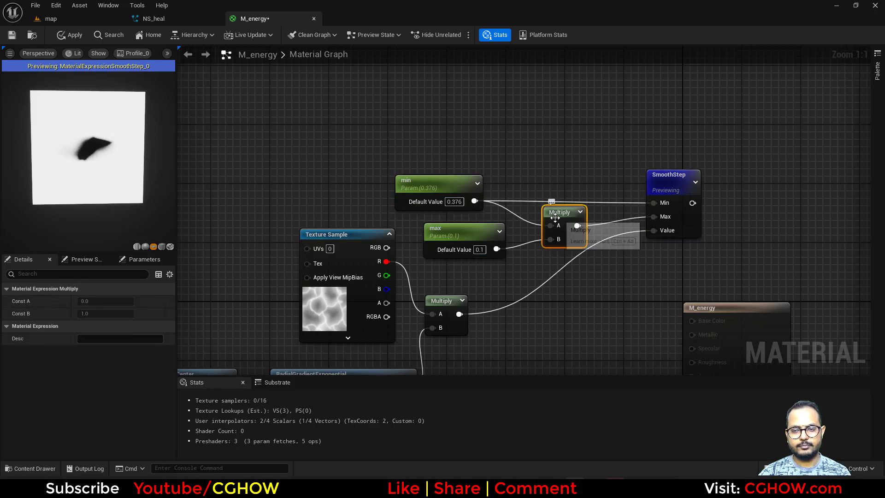
key(Delete)
click(547, 218)
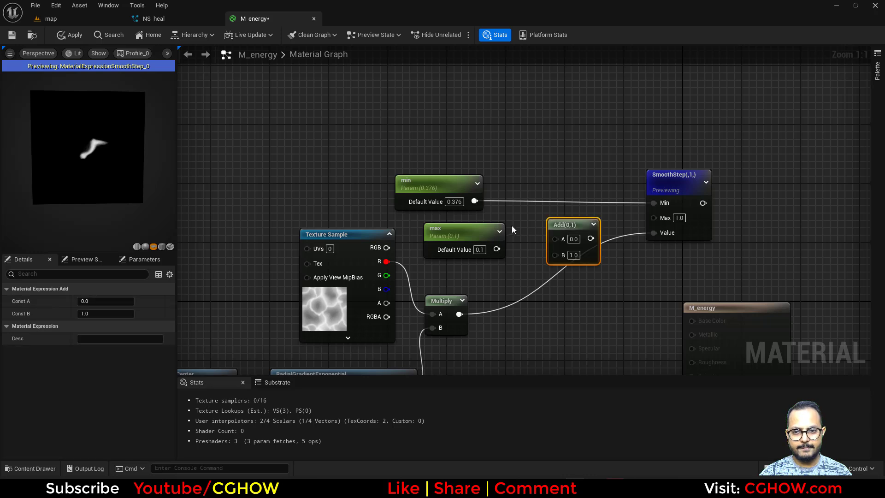
drag(497, 249, 555, 252)
drag(474, 202, 654, 217)
drag(549, 221, 545, 216)
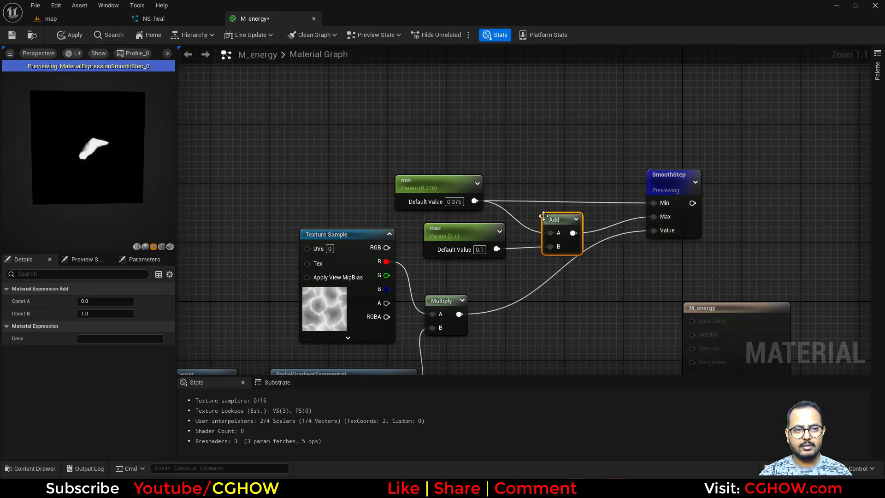
Set the default value of the min parameter to 0.192 and that of the max parameter to 0
click(434, 180)
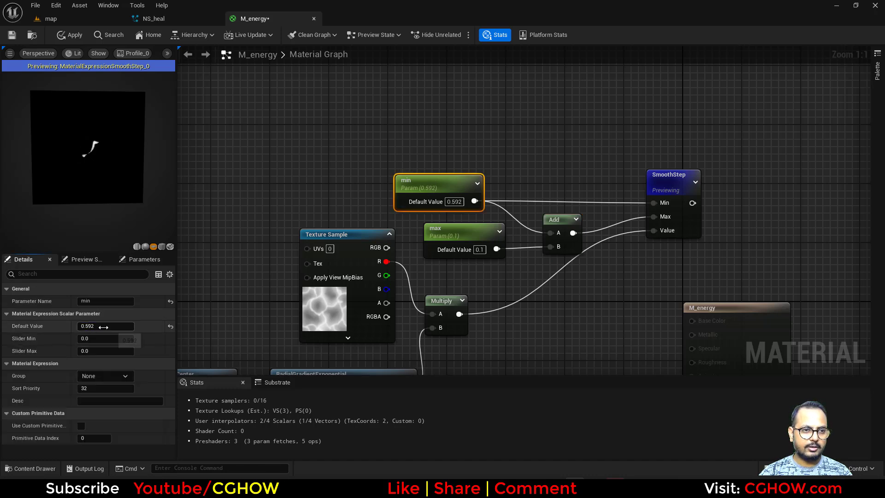
drag(103, 326, 105, 327)
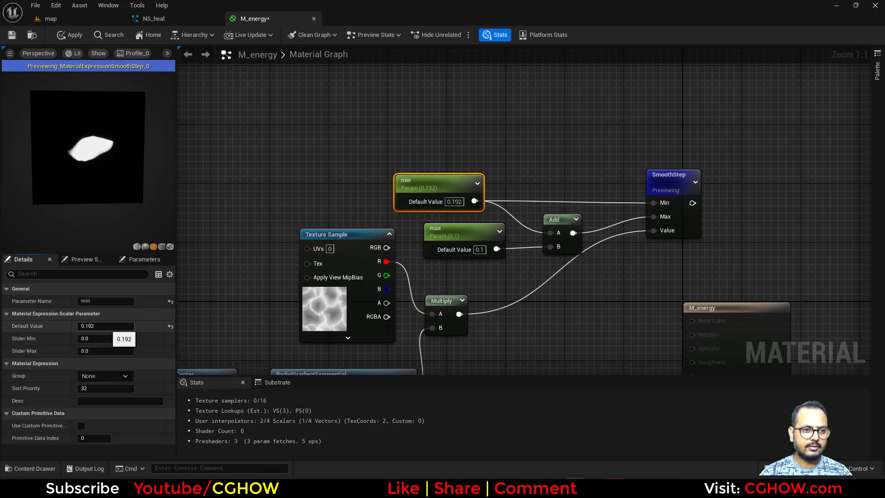
click(475, 231)
mouse_move(108, 327)
mouse_down()
mouse_move(166, 326)
mouse_move(113, 326)
mouse_up()
text(0)
key(Return)
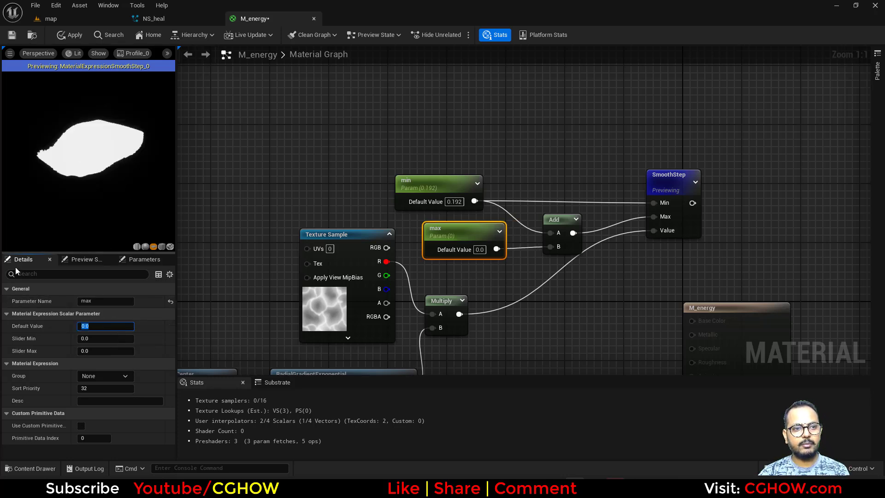
click(154, 314)
click(76, 317)
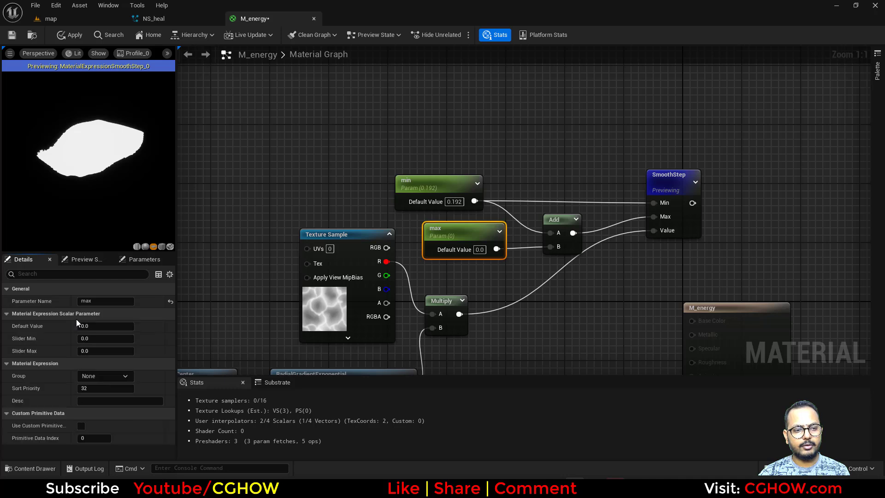
click(76, 314)
click(76, 314)
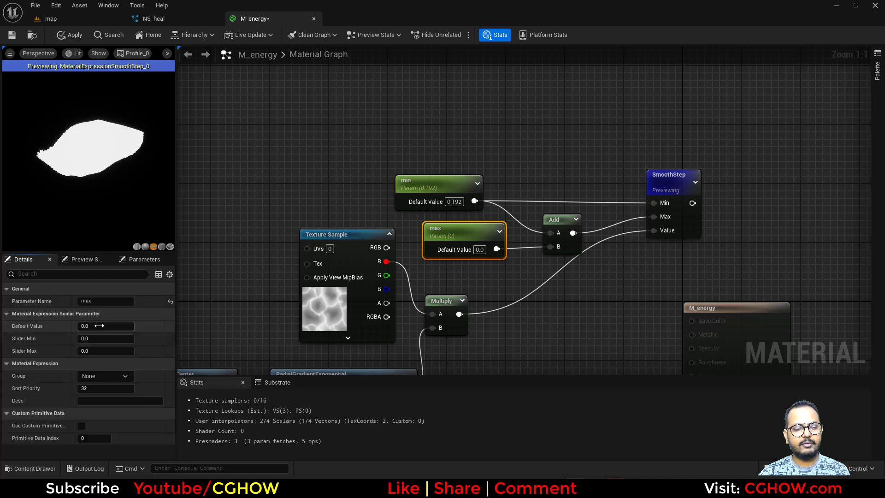
right_drag(474, 269, 633, 232)
click(489, 255)
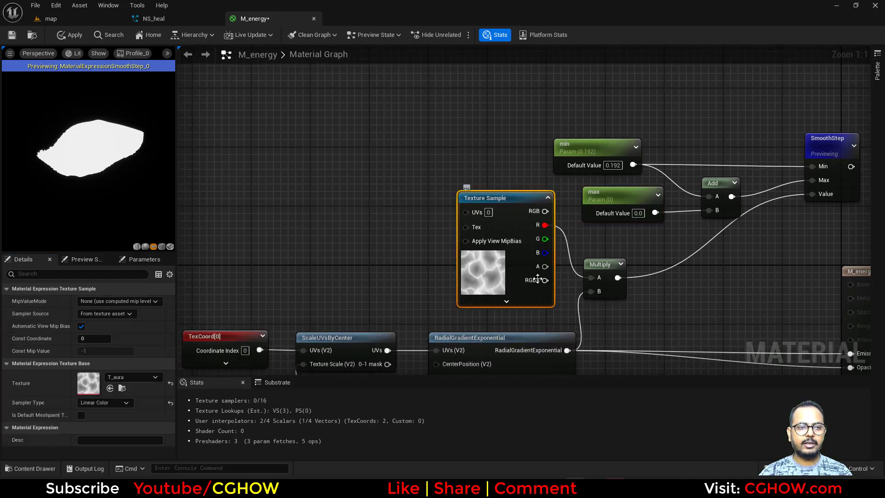
scroll(505, 305, down, 2)
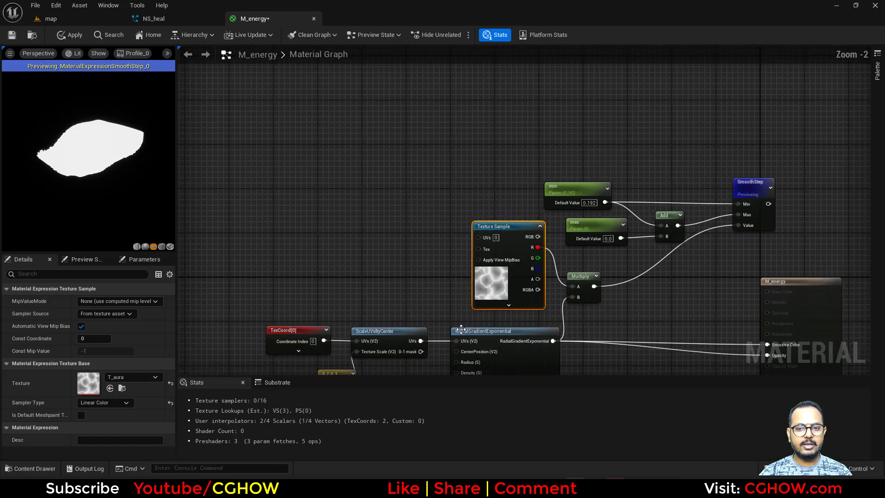
right_drag(433, 271, 407, 258)
scroll(401, 239, up, 2)
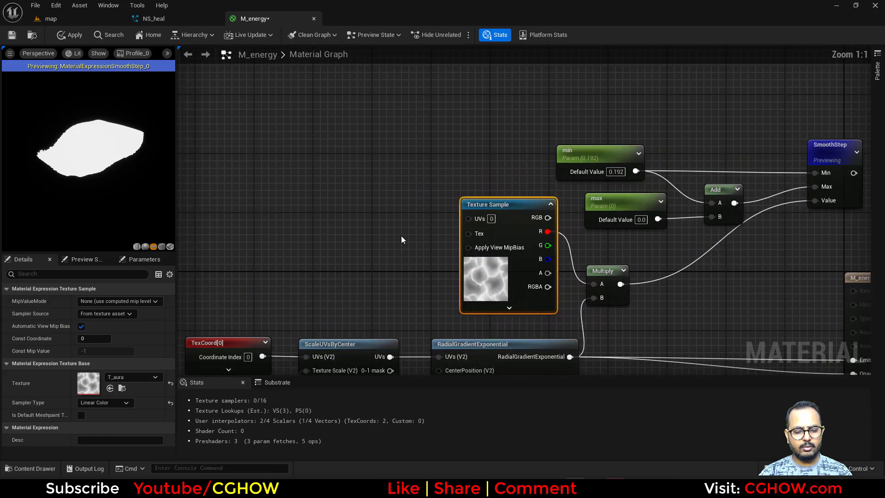
Add a Panner node with Speed X 1.0 and connect it to the T_aura Texture Sample's UVs input
key(p)
click(359, 203)
drag(439, 222, 480, 219)
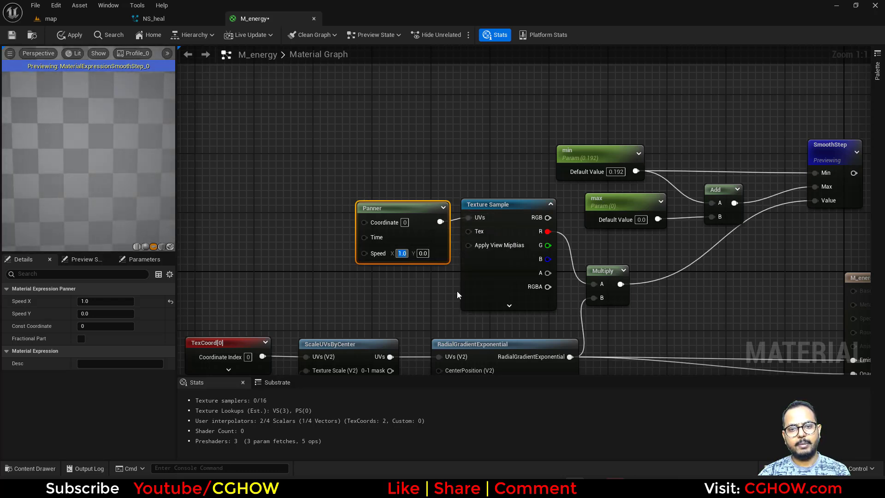
Set the max parameter's default value to 0.5 and move the M_energy output node farther from the graph
click(600, 155)
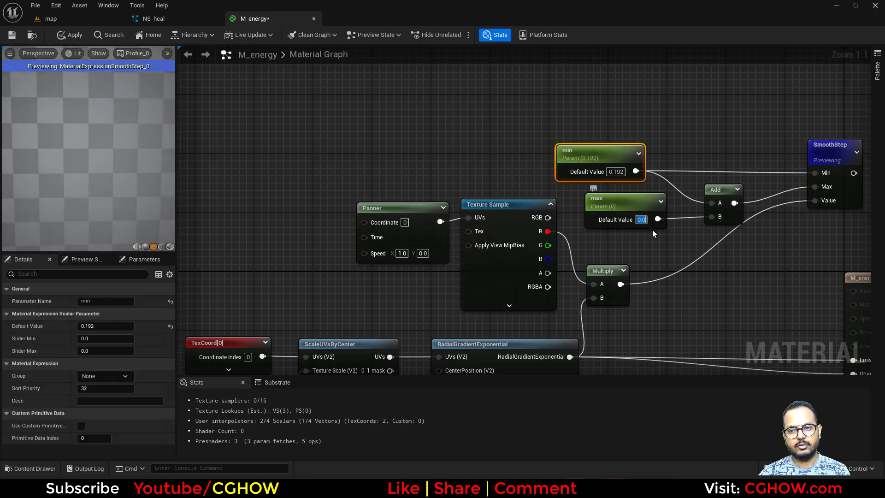
scroll(688, 284, down, 2)
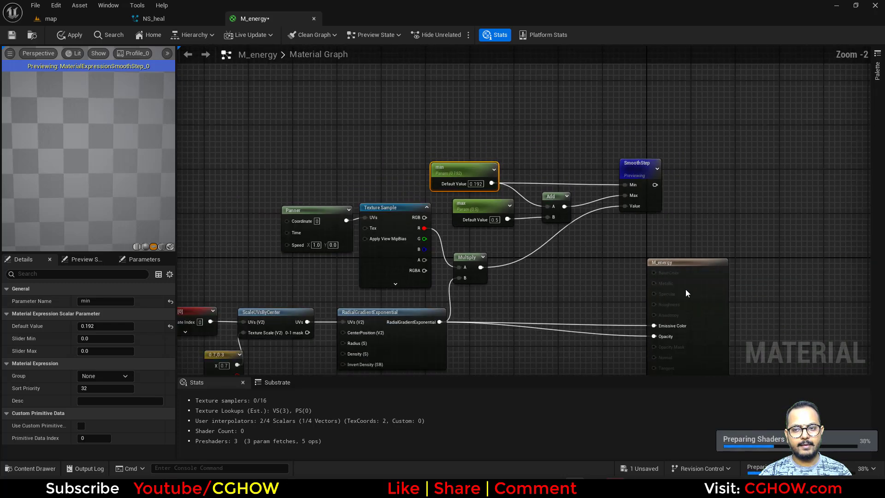
click(801, 268)
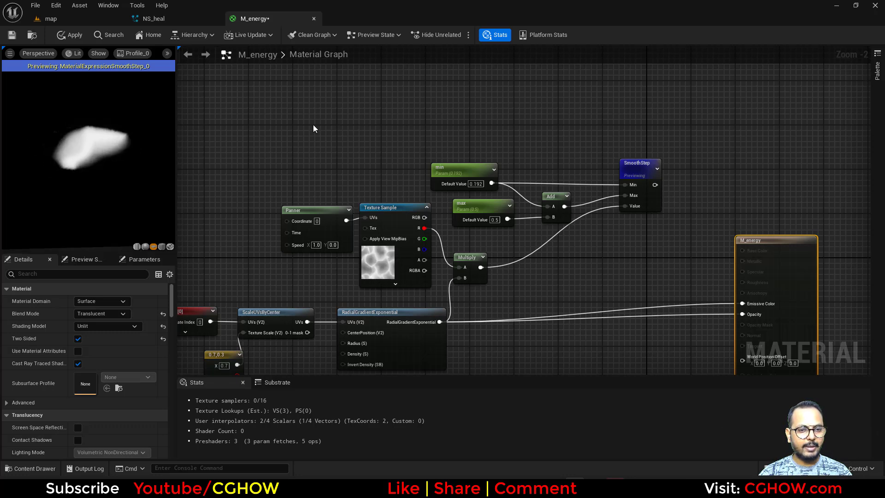
Add a TexCoord node and a Multiply node ahead of the Panner, and feed the product into its Coordinate input
right_drag(312, 130, 401, 148)
key(u)
click(254, 181)
drag(286, 192, 264, 215)
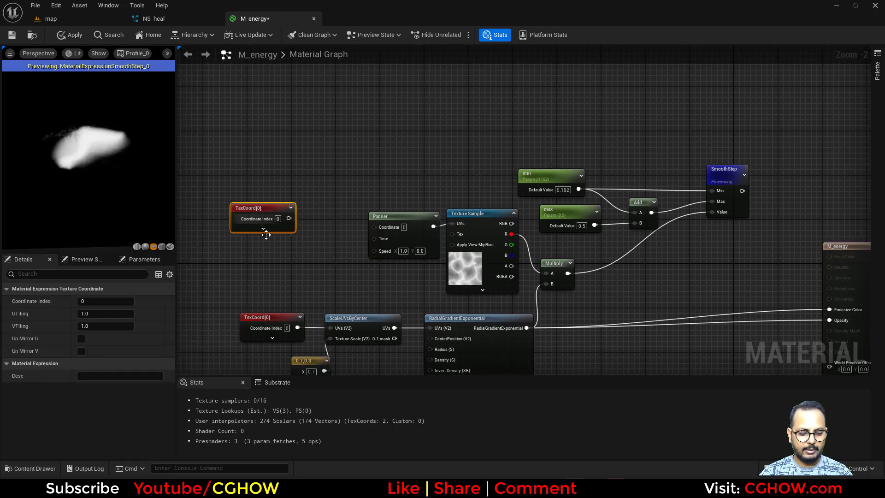
key(m)
click(299, 211)
drag(316, 226, 382, 227)
right_click(328, 214)
key(Escape)
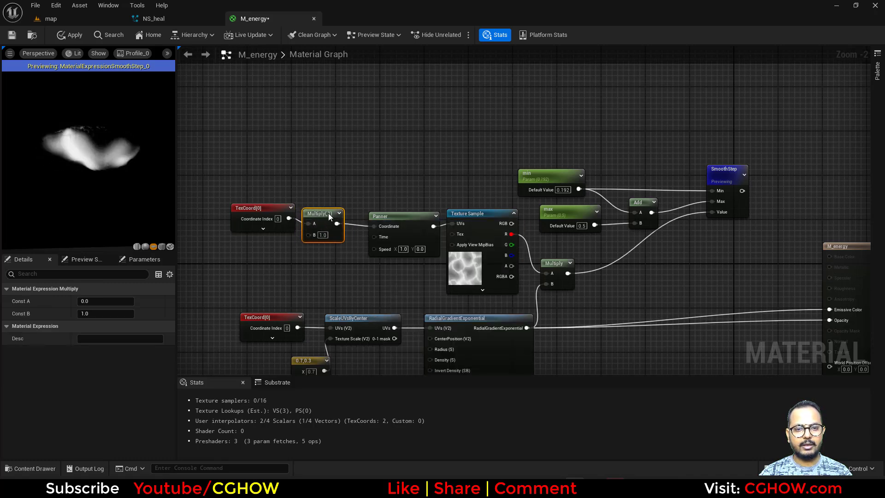
Add a Dynamic Parameter node and place it above the min parameter
right_drag(303, 268, 352, 226)
right_drag(289, 252, 311, 293)
right_click(301, 236)
text(dy)
click(331, 302)
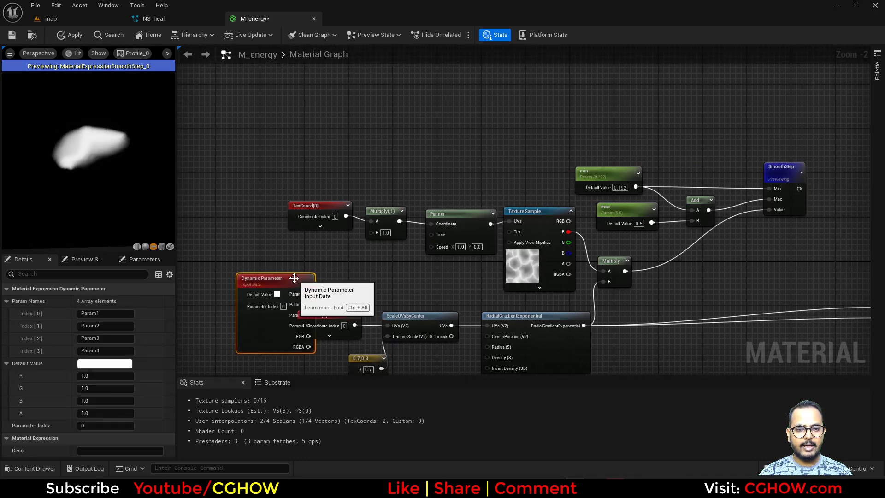
drag(295, 280, 600, 112)
right_drag(633, 137, 471, 213)
drag(448, 197, 410, 173)
scroll(475, 263, up, 2)
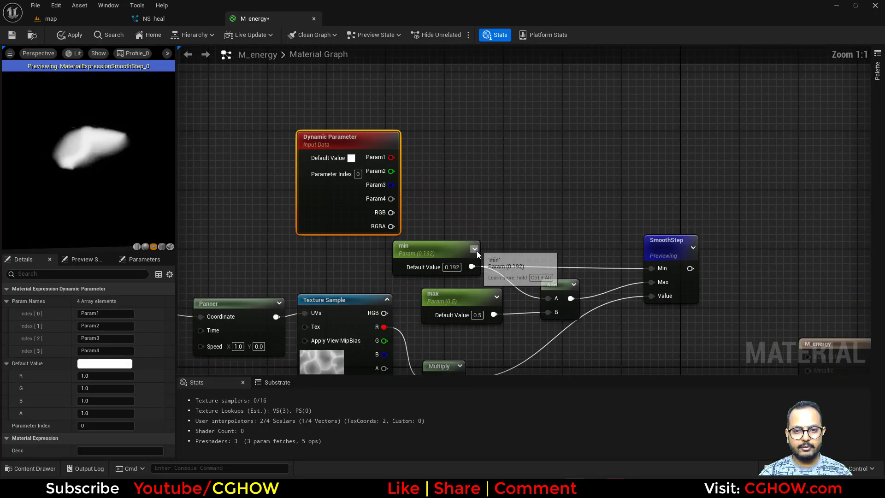
Replace the min and max parameter connections with the Dynamic Parameter's first two outputs, and name those outputs min and max
ctrl+drag(472, 267, 397, 160)
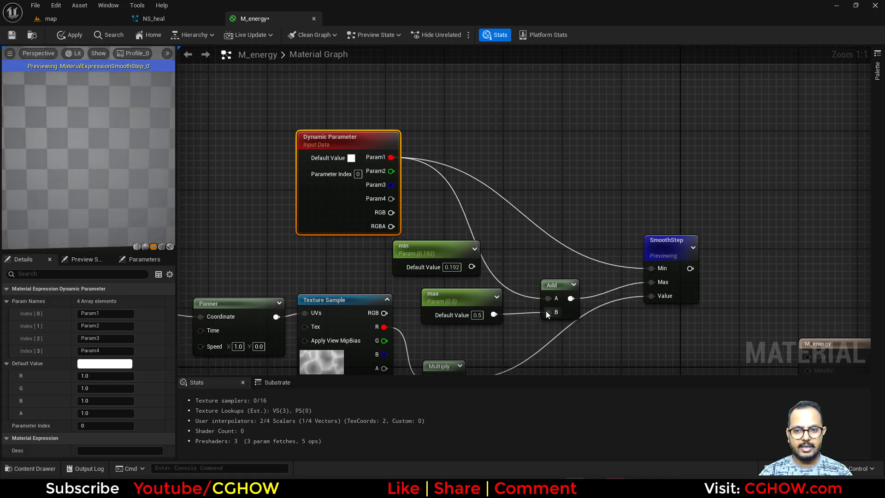
drag(548, 312, 391, 171)
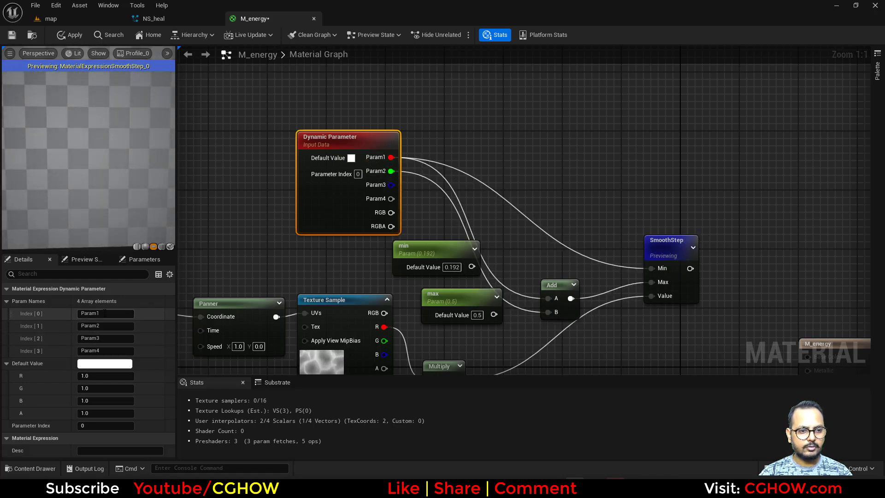
text(min)
click(86, 330)
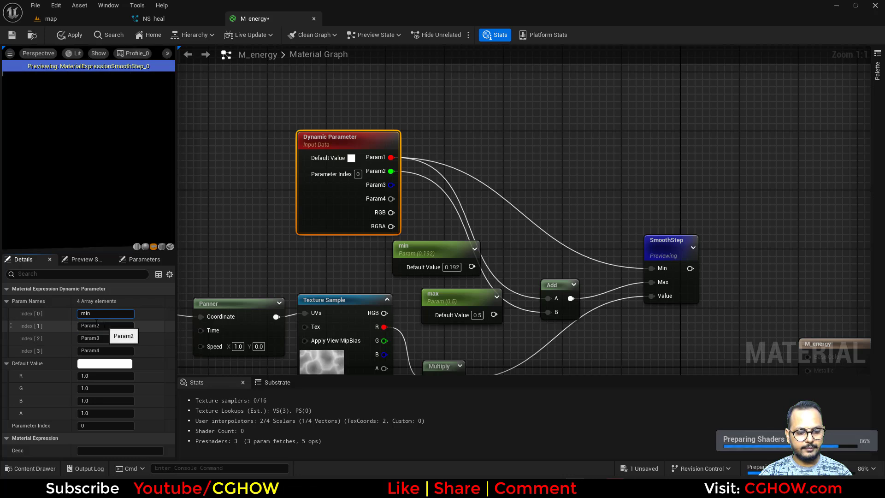
text(max)
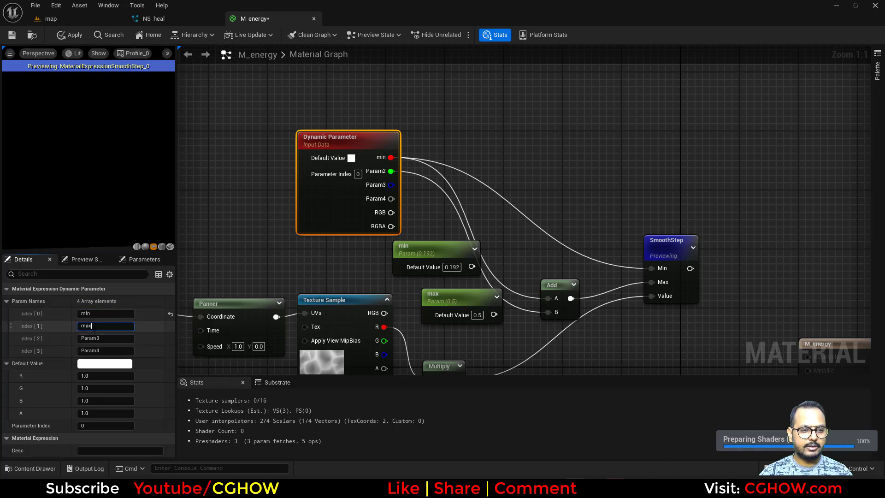
drag(100, 315, 60, 314)
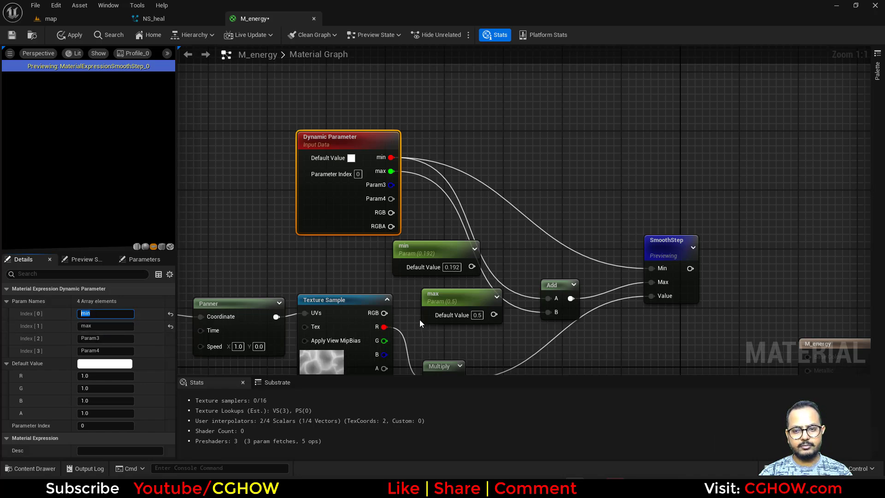
Connect the Dynamic Parameter's third output to the B input of the TexCoord Multiply node and name it tile
right_drag(431, 340, 489, 248)
scroll(488, 250, down, 1)
right_drag(371, 270, 526, 329)
scroll(396, 297, up, 1)
right_drag(369, 330, 482, 283)
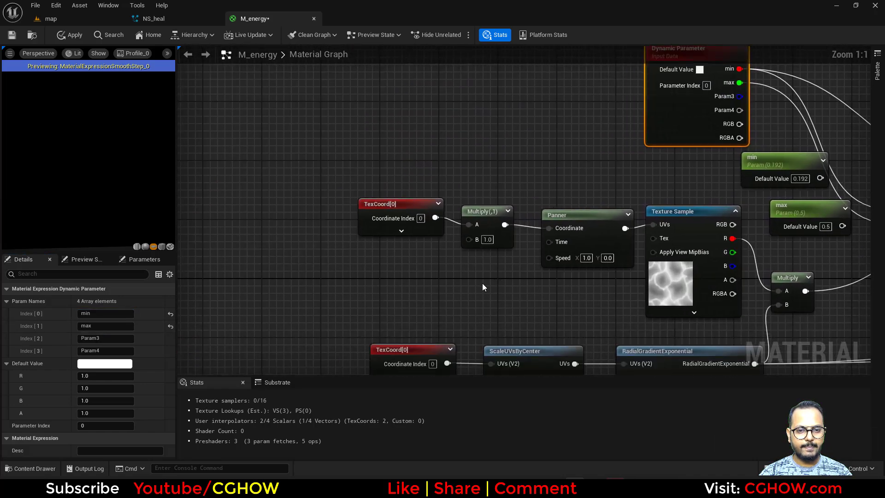
right_drag(407, 283, 371, 341)
drag(704, 155, 438, 301)
click(106, 338)
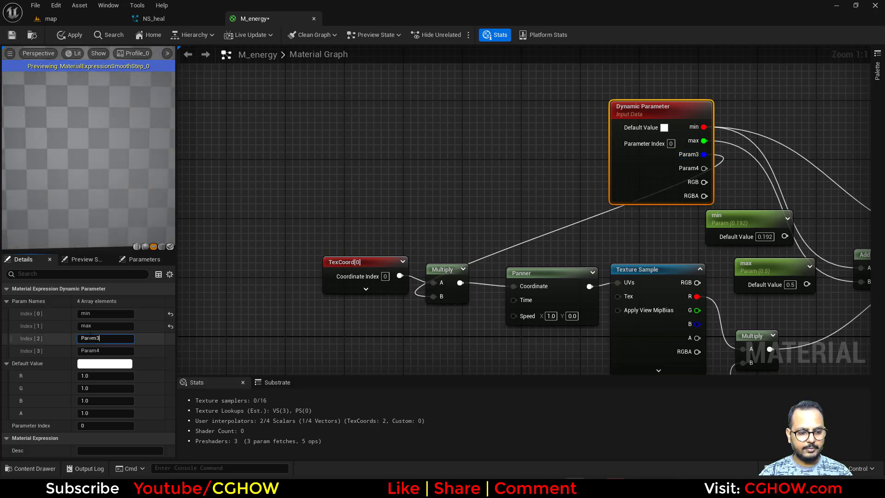
text(tile)
key(Return)
Add a Time node, pass it through a new Multiply node, and connect the product to the Panner's Time input
right_drag(455, 344, 326, 281)
right_click(325, 282)
text(t)
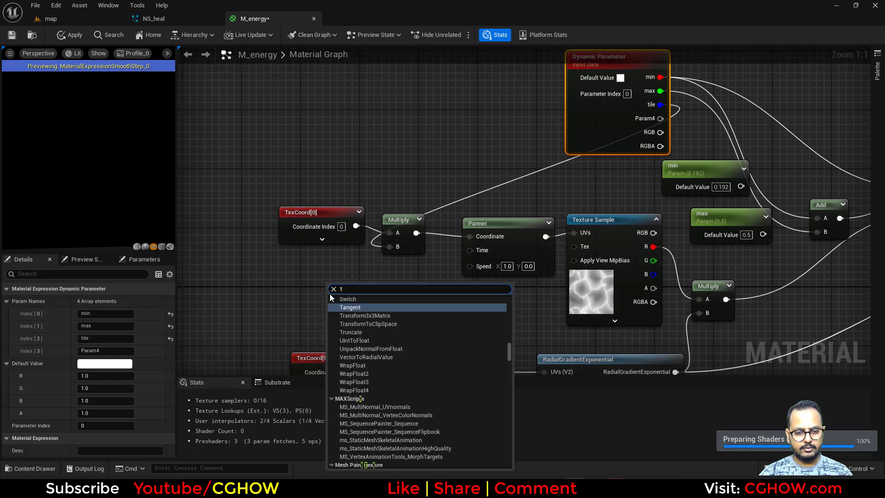
text(ime)
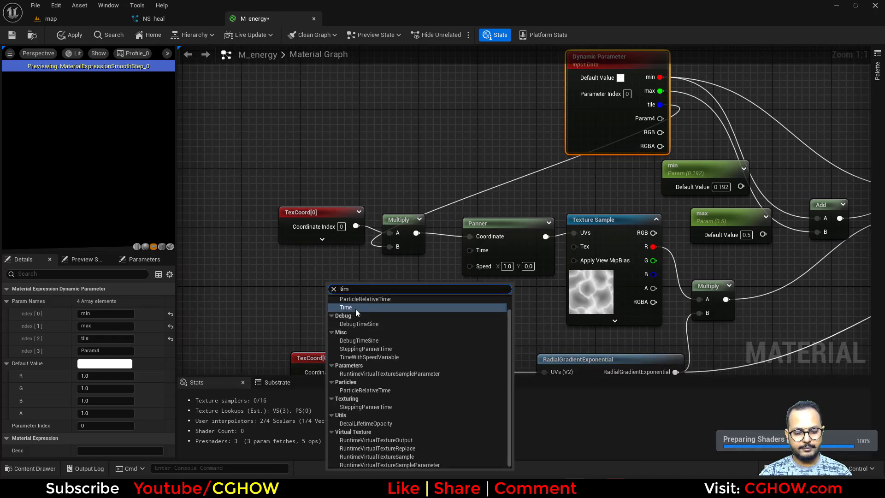
click(356, 309)
click(398, 302)
drag(364, 309, 470, 250)
Connect the Dynamic Parameter's fourth output to the B input of the Time Multiply node and name it pan
drag(406, 336, 660, 118)
click(612, 125)
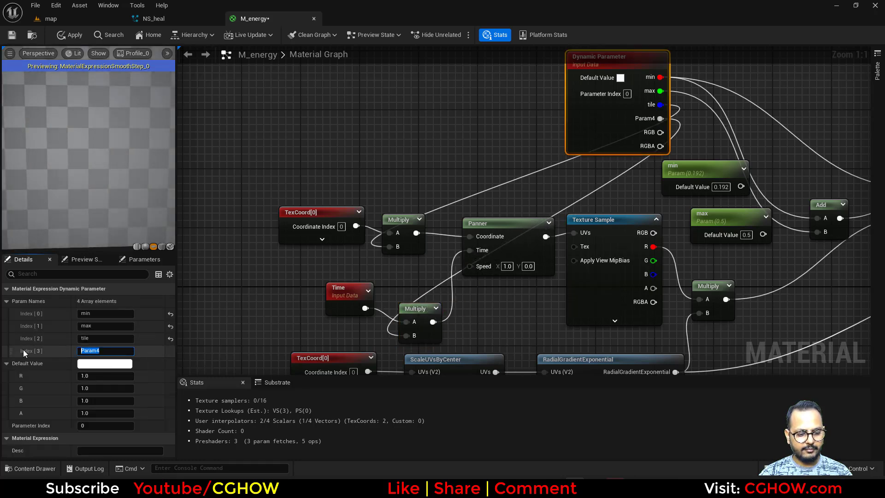
text(pan)
click(520, 289)
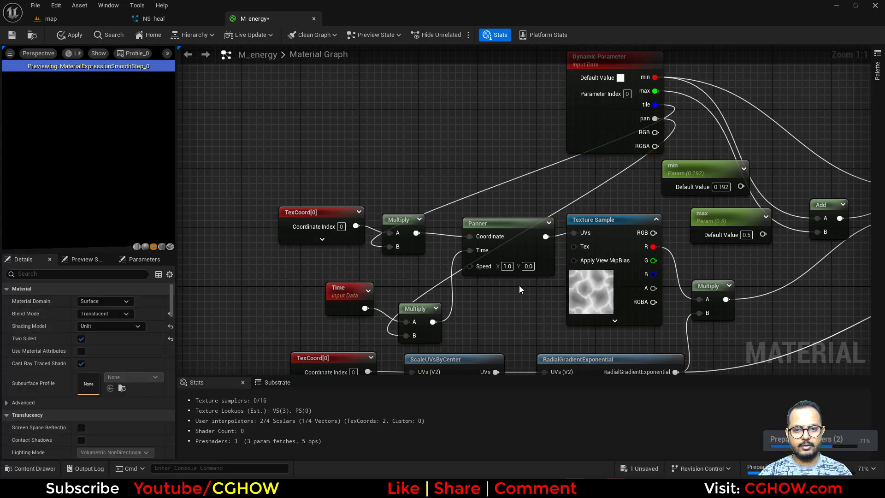
Shift the SmoothStep node slightly and add a Particle Color node below it
scroll(529, 281, down, 2)
right_drag(517, 337, 318, 307)
scroll(562, 273, down, 1)
right_drag(682, 263, 568, 227)
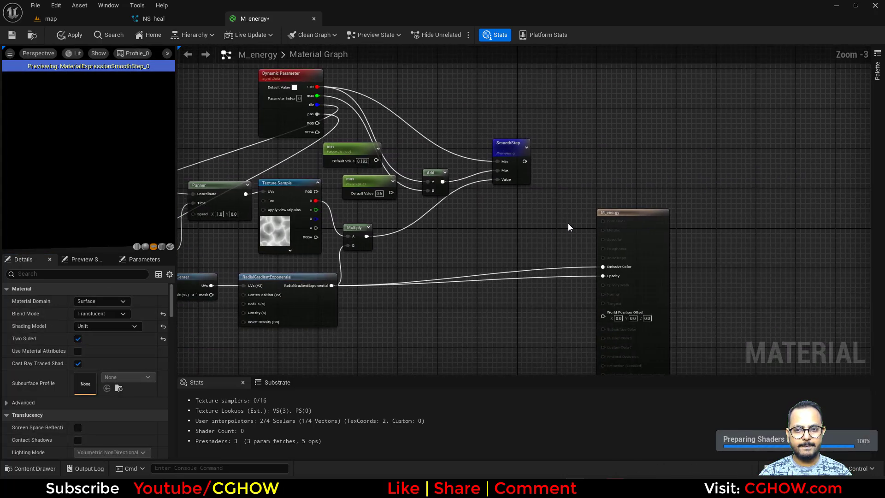
scroll(568, 227, up, 2)
drag(505, 150, 483, 167)
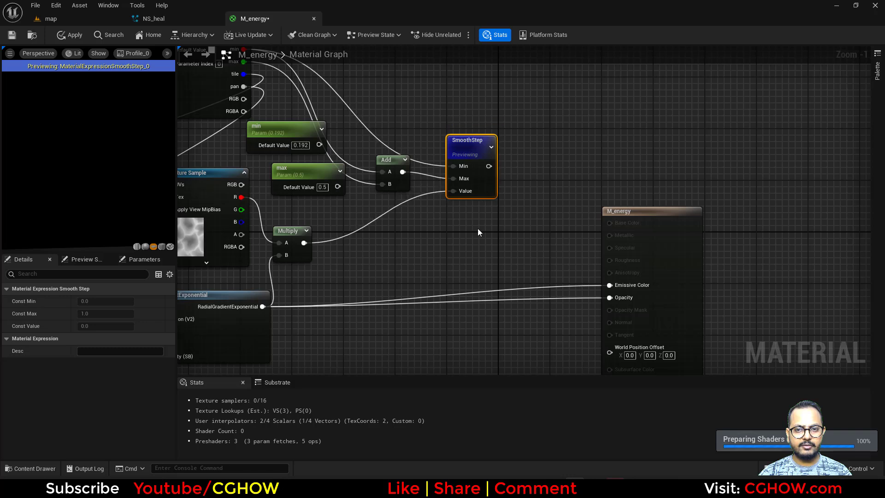
right_click(477, 231)
text(par)
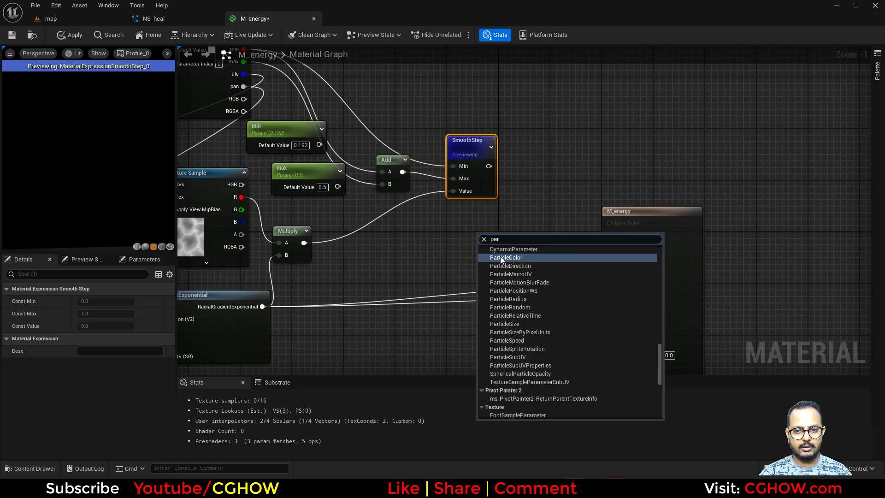
click(501, 259)
drag(488, 252, 476, 287)
Multiply the SmoothStep output by the Particle Color RGB and connect the product to Emissive Color
key(m)
click(469, 256)
drag(491, 187, 489, 166)
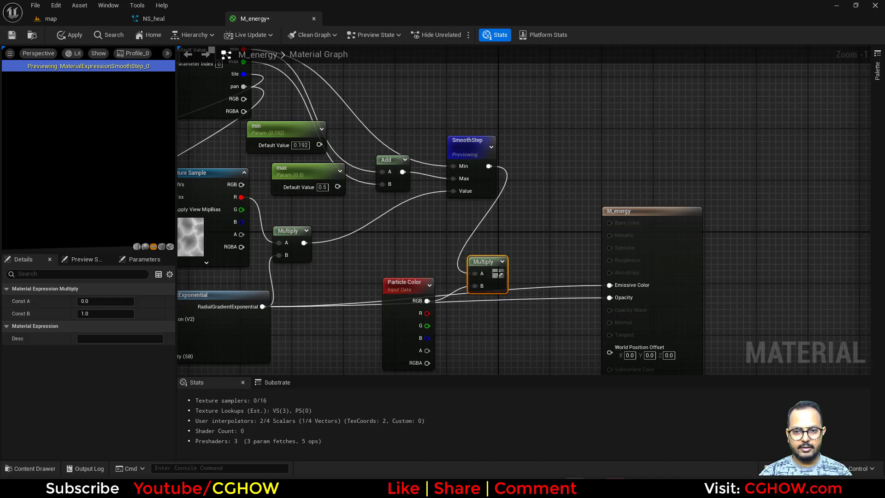
drag(507, 274, 610, 285)
Multiply the SmoothStep output by the Particle Color alpha, connect the product to Opacity, and apply the material changes
key(m)
click(496, 315)
drag(427, 350, 489, 166)
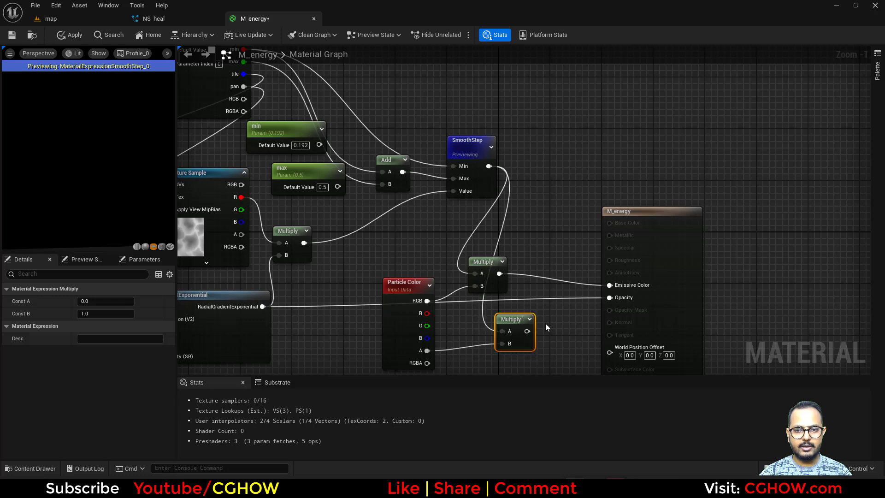
drag(527, 331, 610, 298)
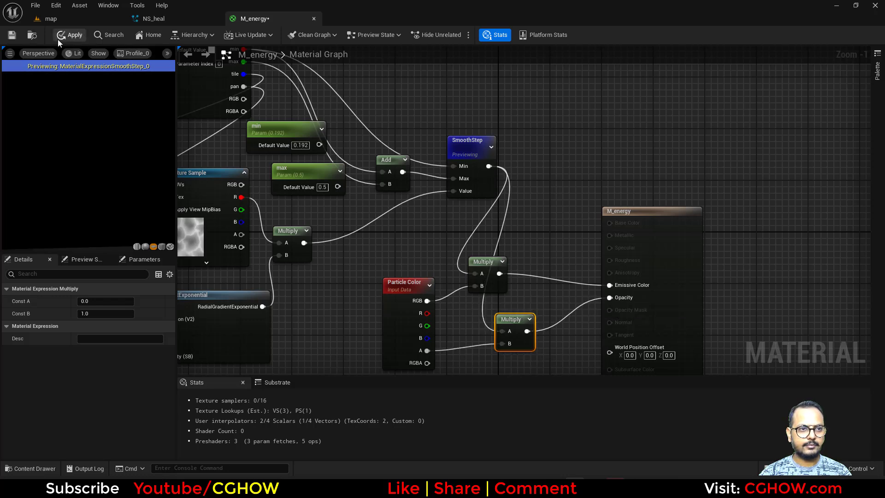
click(68, 35)
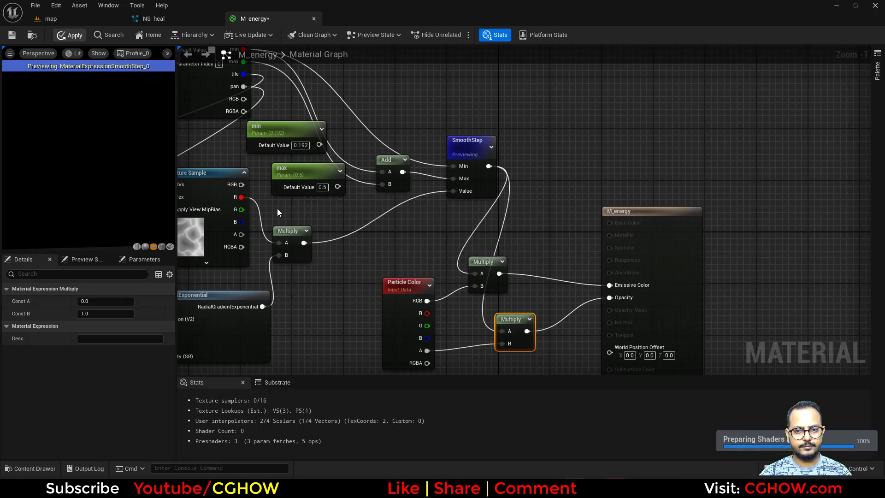
Switch to the NS_heal system, duplicate the glow emitter, and rename the copy energy
click(187, 18)
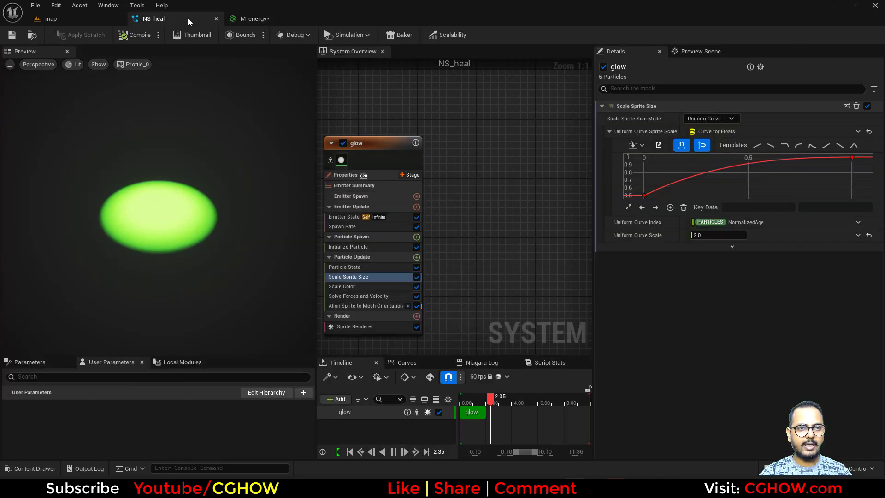
click(386, 140)
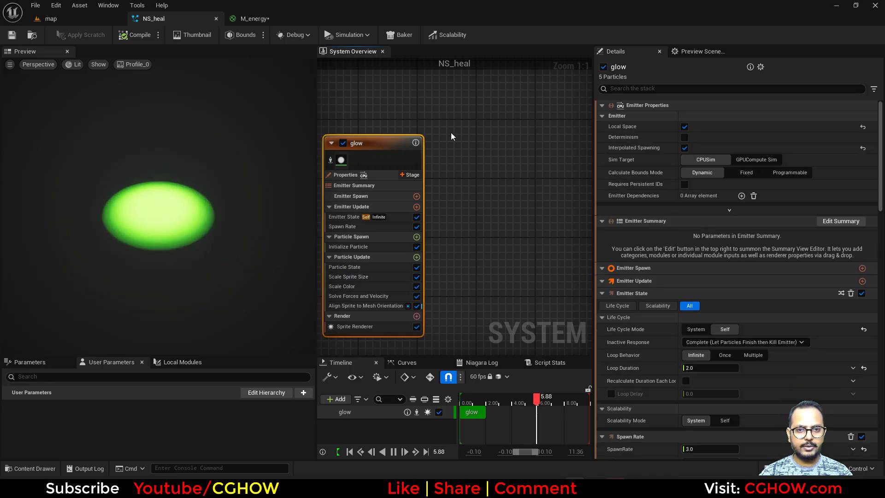
key(ctrl+d)
double_click(508, 135)
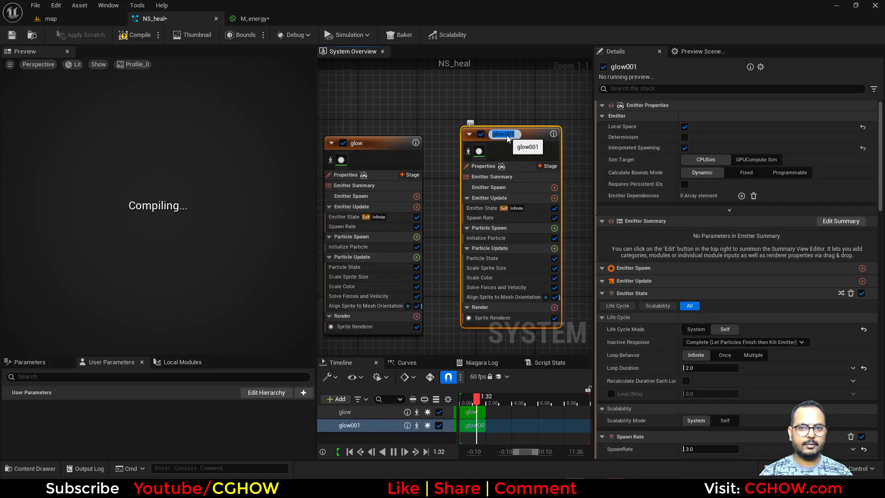
text(energy)
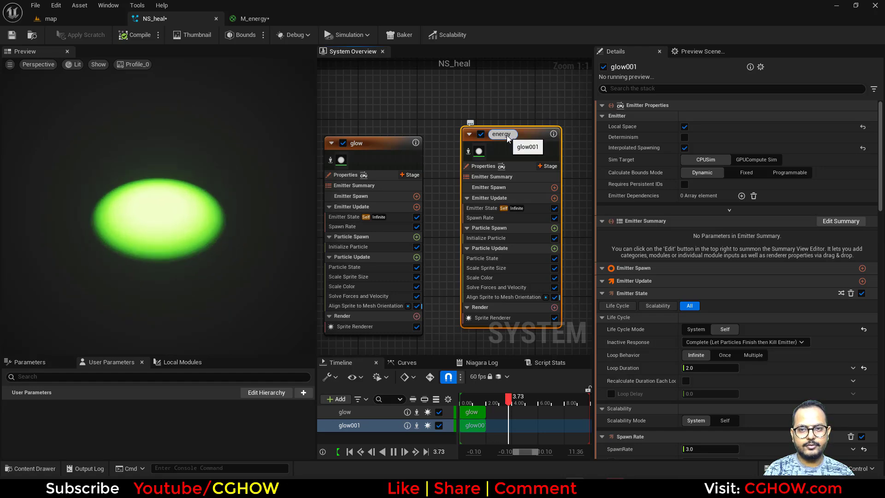
key(Return)
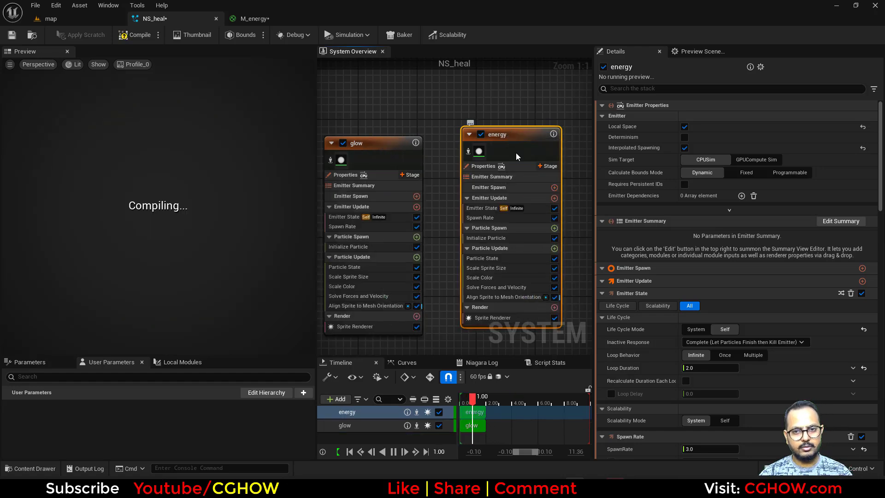
Isolate the energy emitter and delete its Sprite Renderer, Align Sprite to Mesh Orientation, Scale Color, and Scale Sprite Size modules
click(468, 151)
right_drag(477, 339, 435, 332)
click(464, 312)
key(Delete)
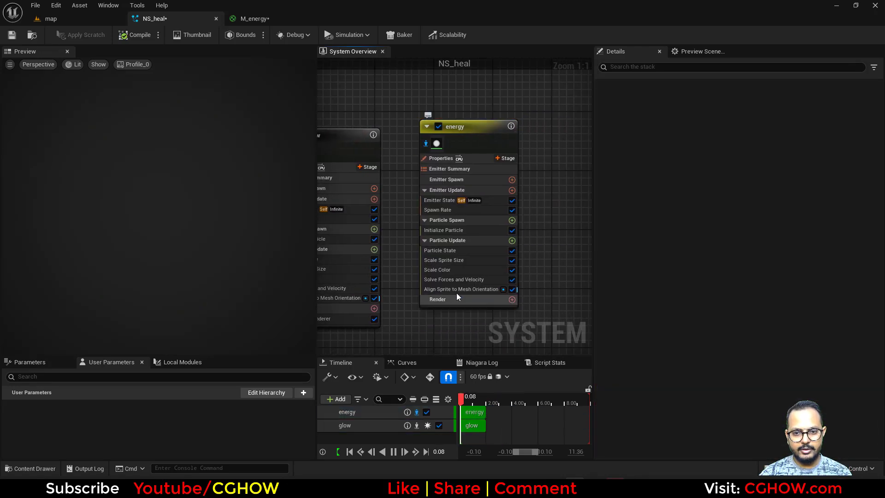
click(457, 292)
key(Delete)
click(452, 272)
key(Delete)
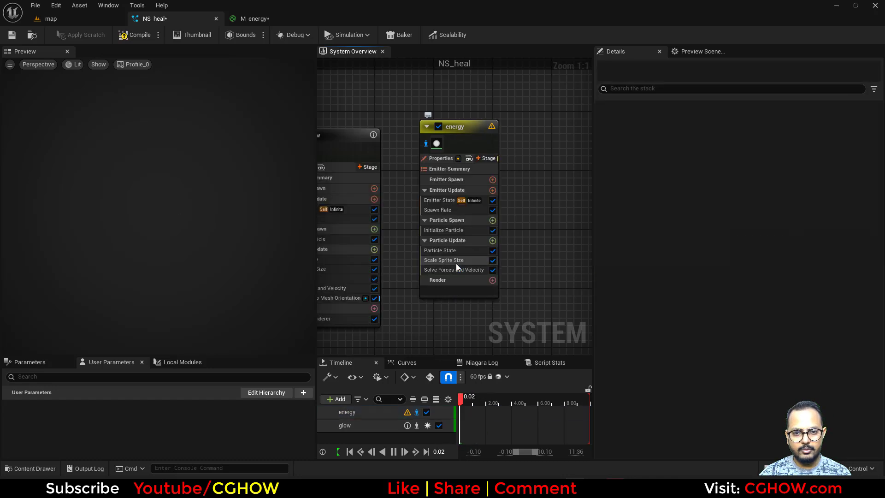
click(456, 261)
key(Delete)
Add a Mesh Renderer to the energy emitter and open the emitter's properties
click(449, 211)
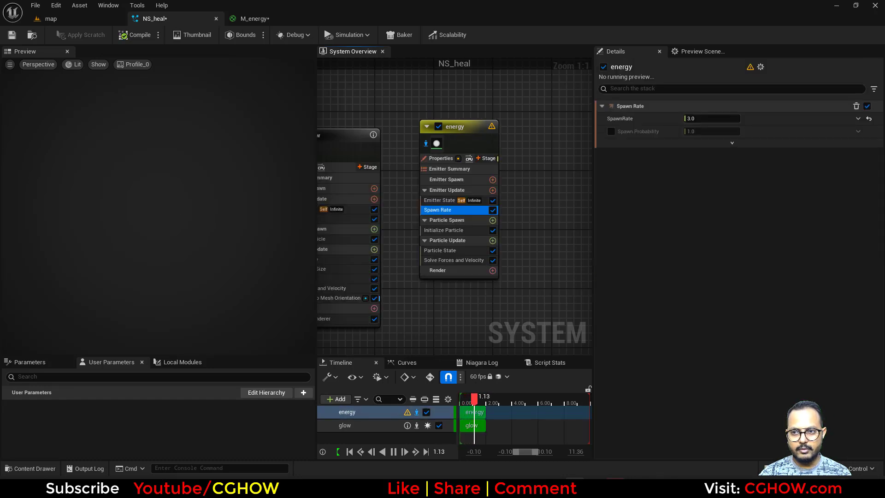
right_drag(489, 271, 413, 271)
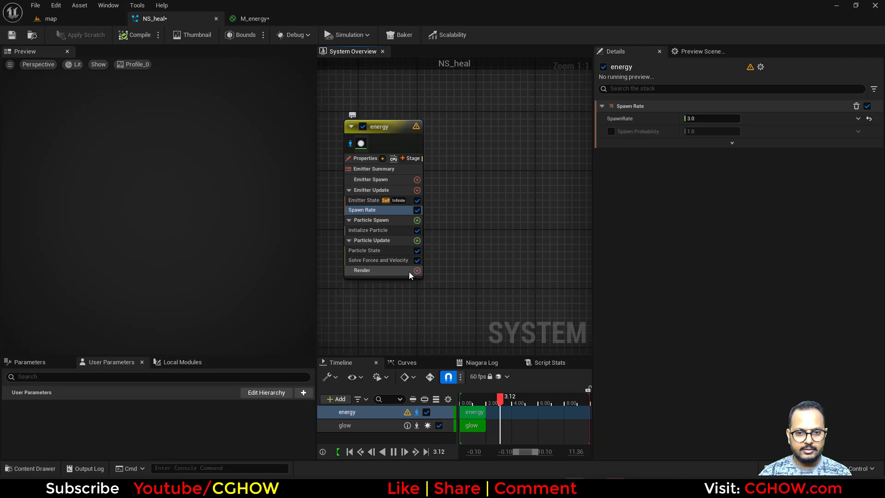
click(417, 271)
click(238, 335)
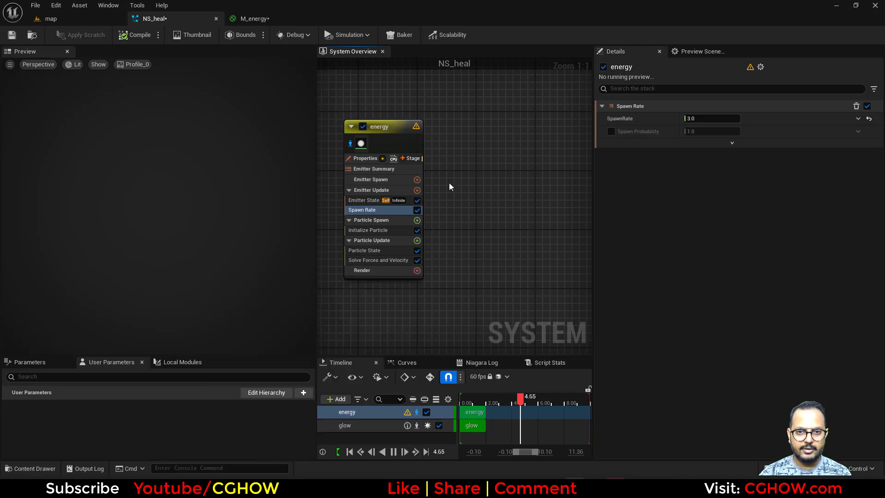
click(363, 160)
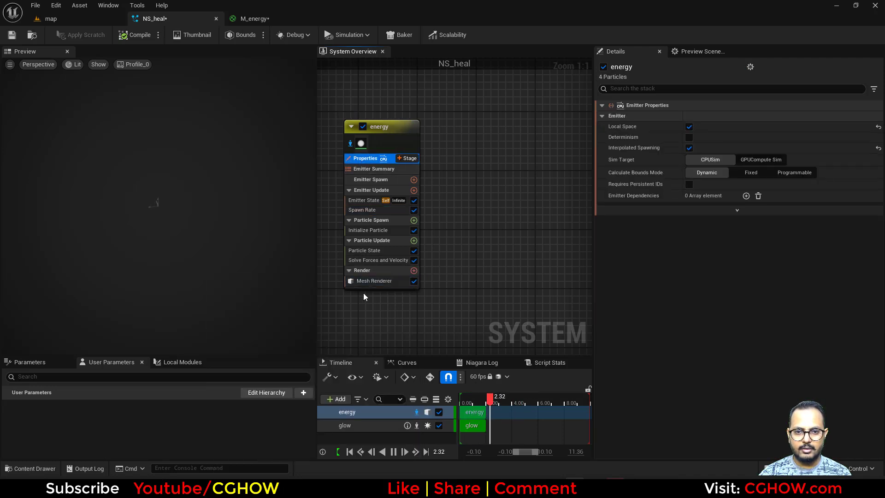
Search the static mesh assets for "sp" to replace the energy Mesh Renderer's default mesh
click(373, 281)
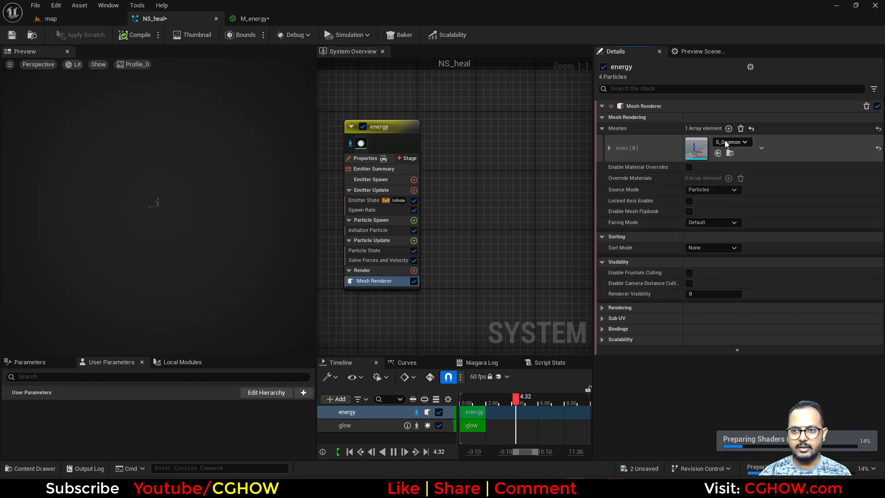
click(725, 140)
text(sp)
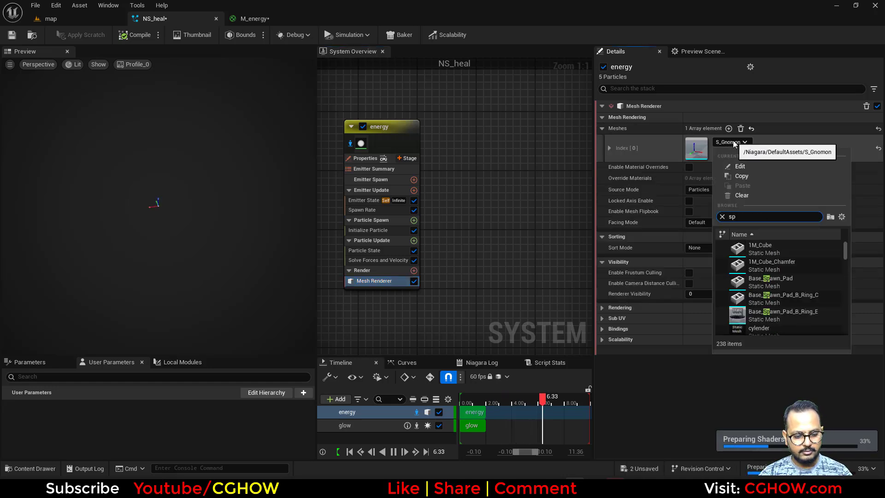
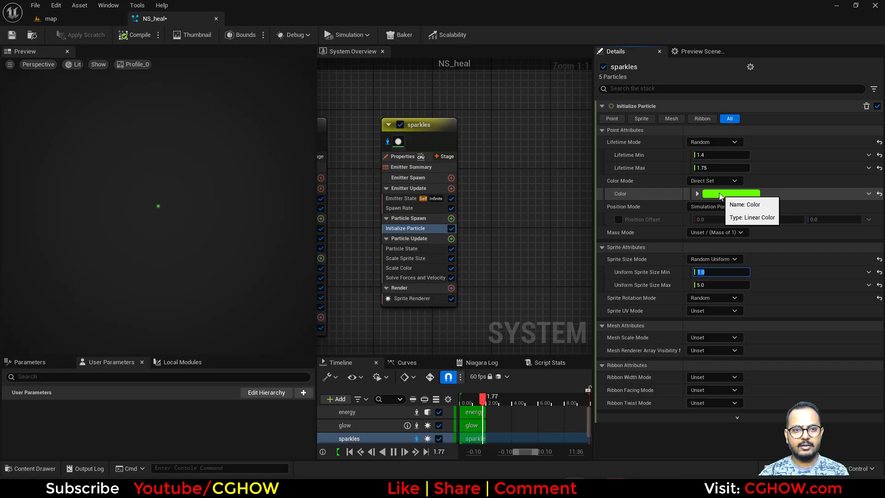
Brighten the green particle color in the sparkles emitter's Initialize Particle module
click(721, 194)
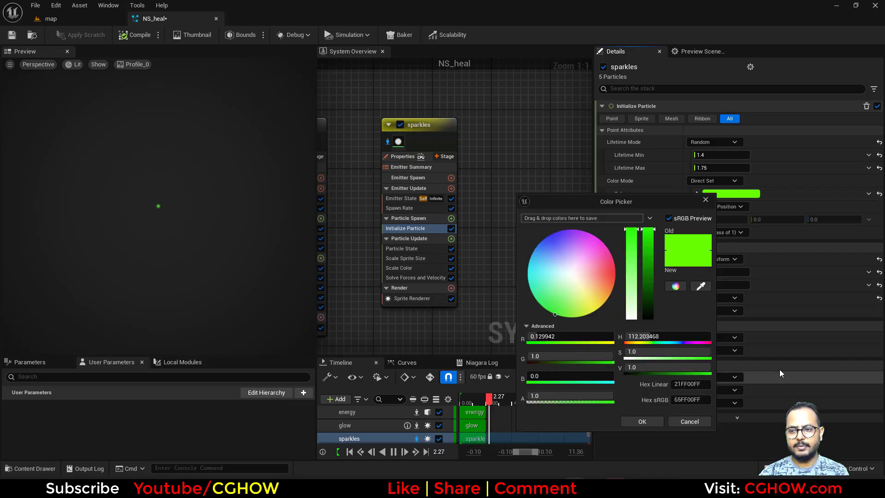
click(639, 422)
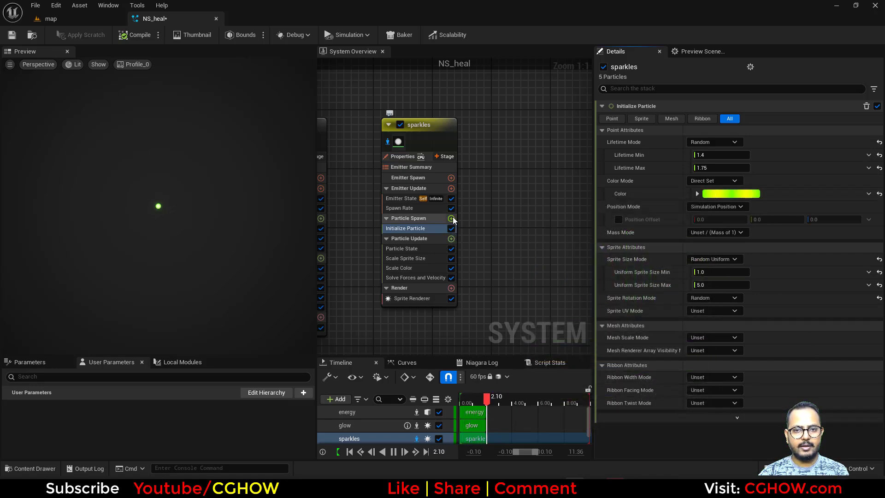
Add a Shape Location module to the sparkles emitter using a Cylinder primitive with height 0 and radius 200
click(451, 219)
click(674, 182)
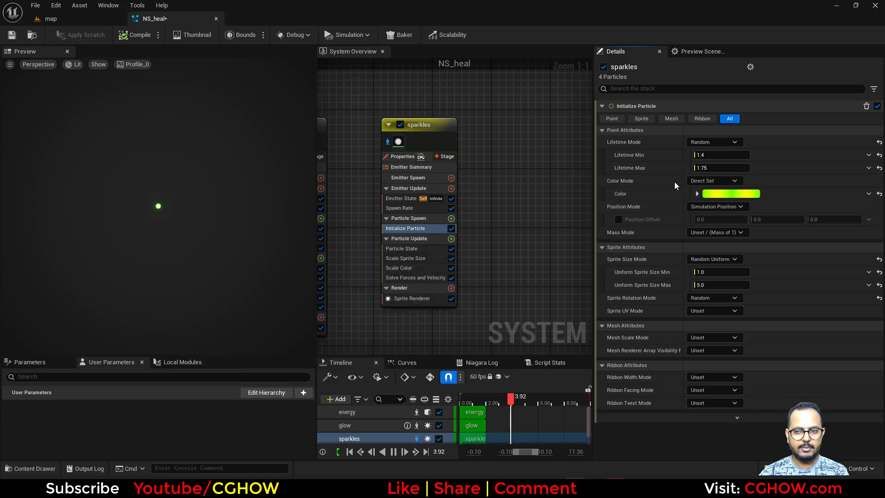
click(718, 143)
click(707, 164)
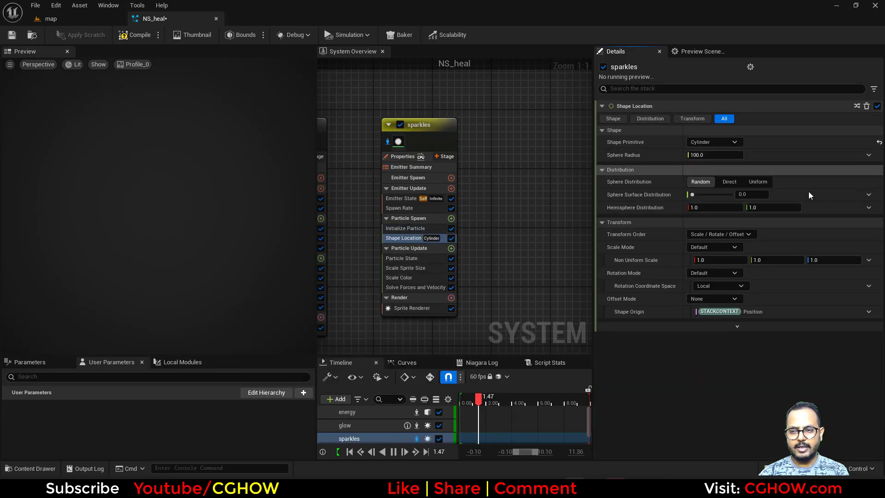
click(712, 155)
text(0)
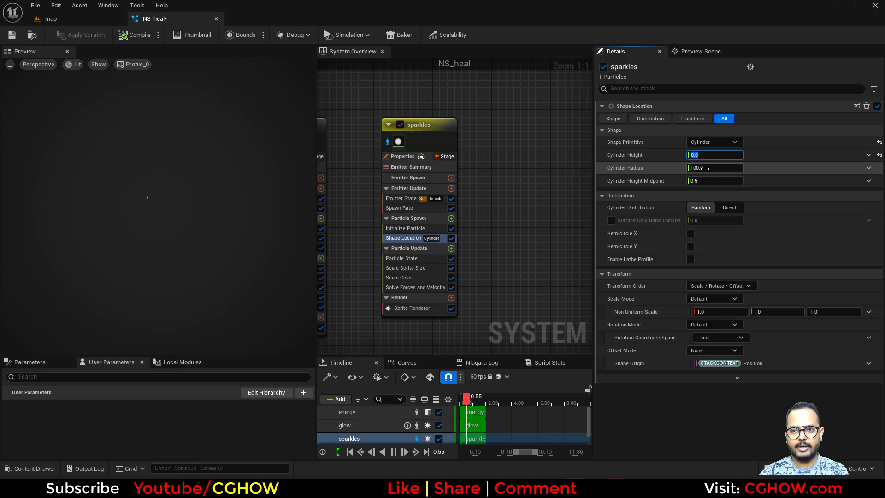
text(2)
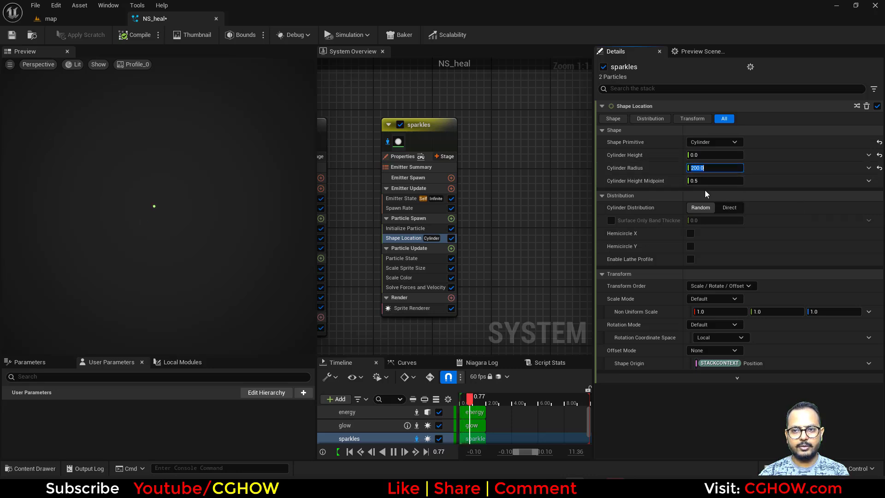
Add an Add Velocity module to the sparkles' Particle Spawn stage and check the effect in the level
click(449, 220)
text(velo)
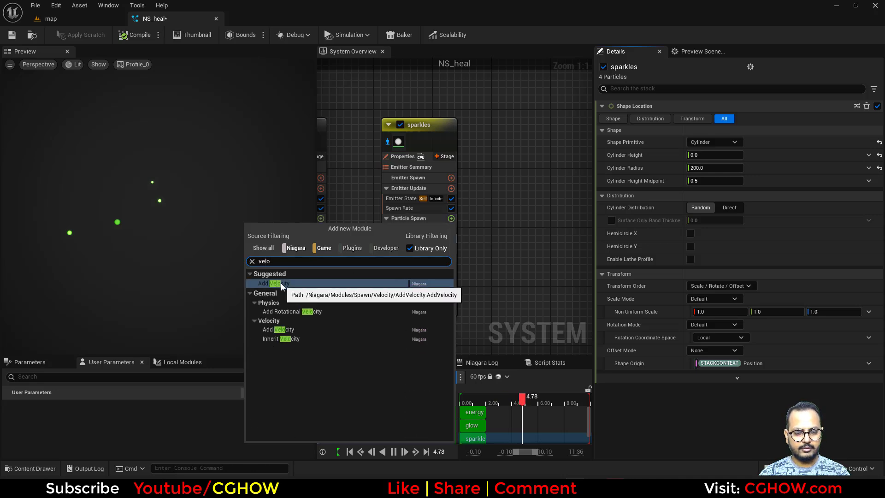
click(277, 283)
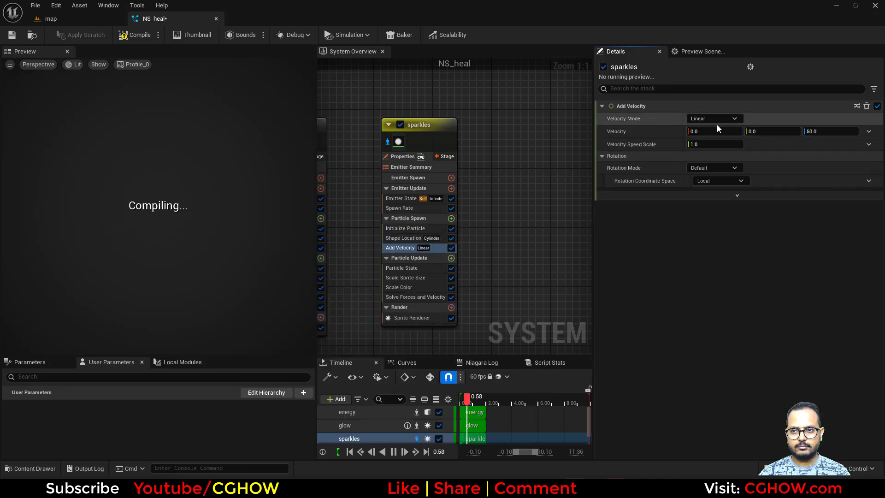
click(76, 17)
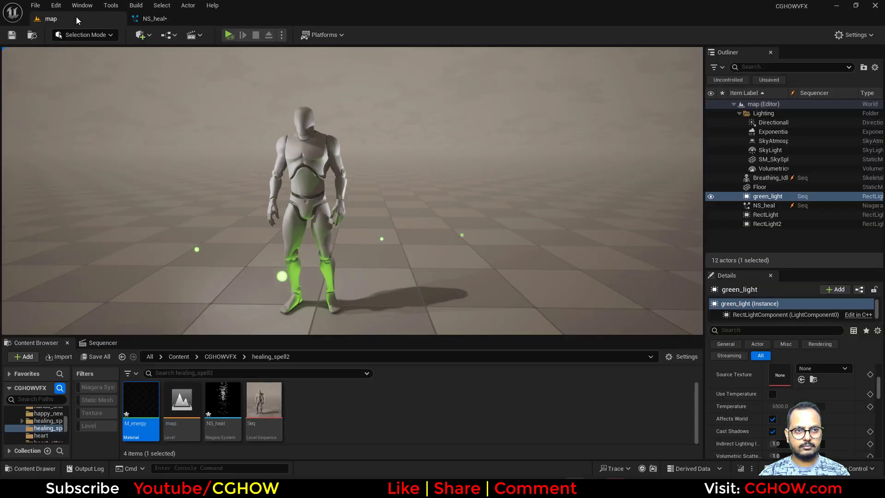
click(167, 20)
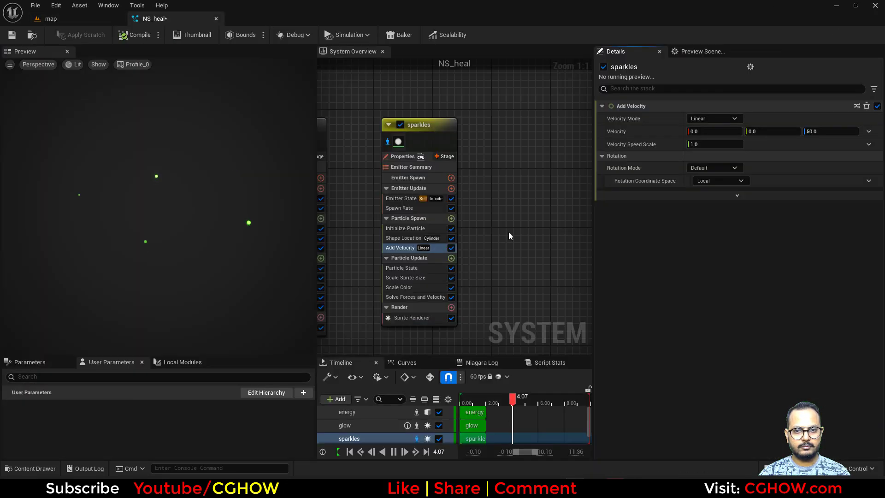
Set the sparkles' maximum uniform sprite size to 2 and the spawn rate to 20
click(405, 228)
click(720, 285)
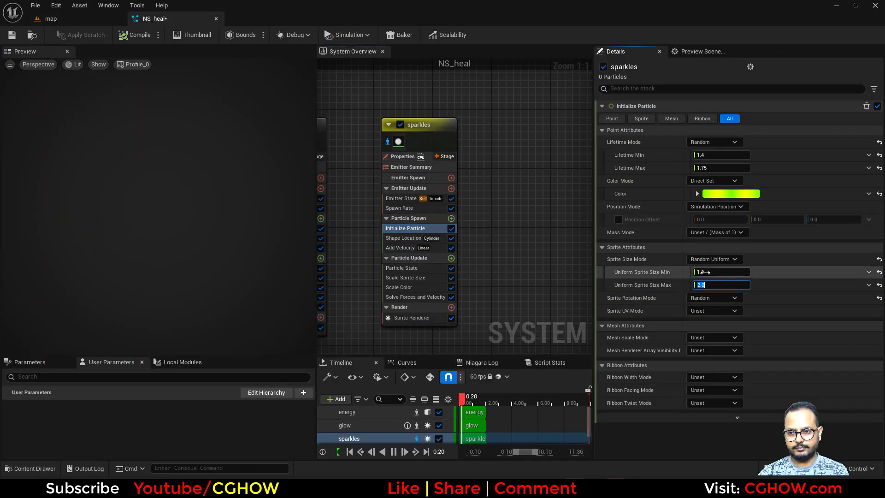
click(399, 208)
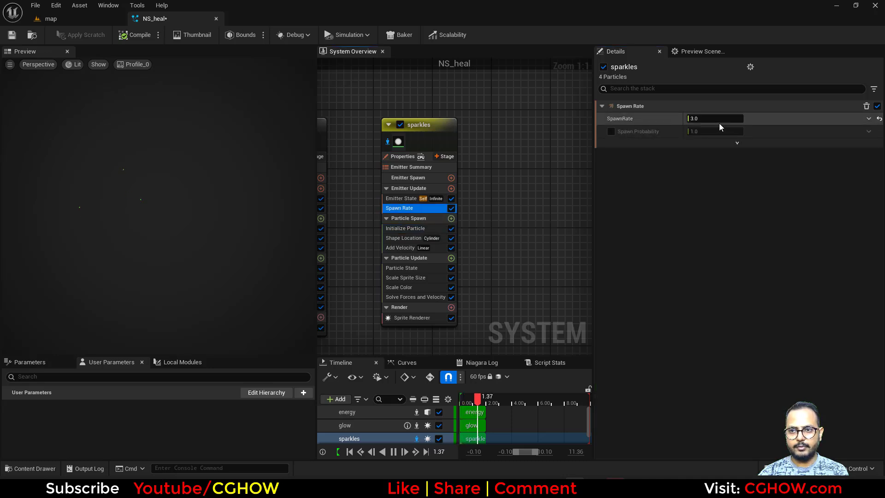
text(20)
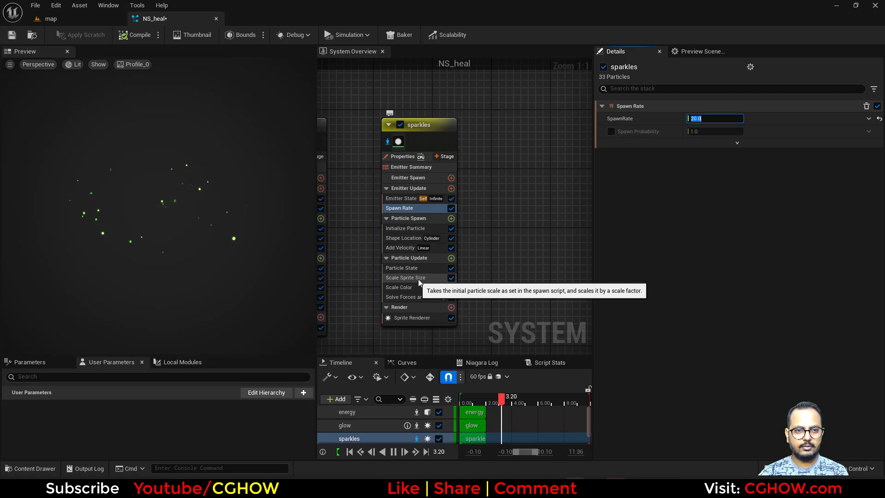
Drive the sparkles' velocity with a Random Range Vector from (0, 0, 50) to (0, 0, 100) and check it in the level
click(408, 248)
click(869, 131)
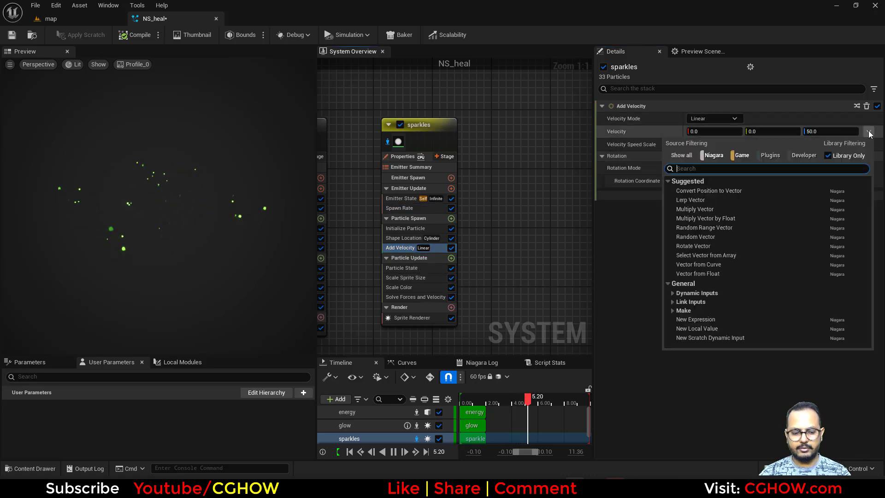
text(uni)
click(729, 189)
click(830, 145)
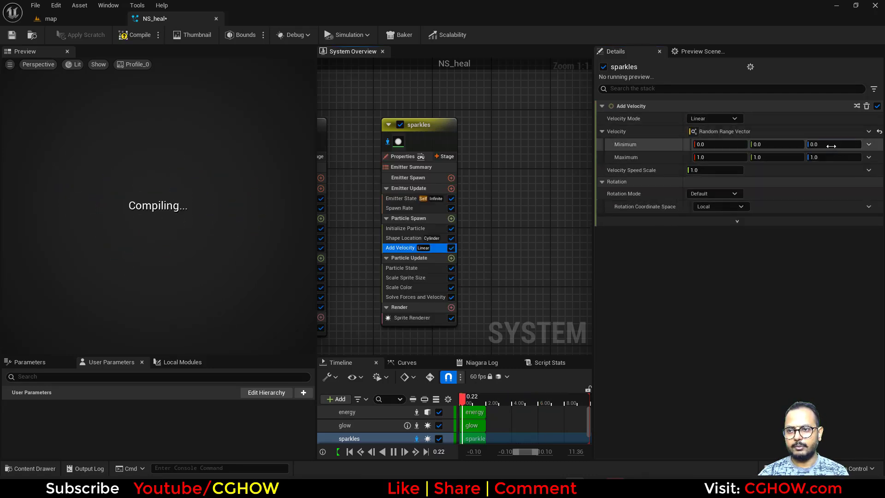
text(50)
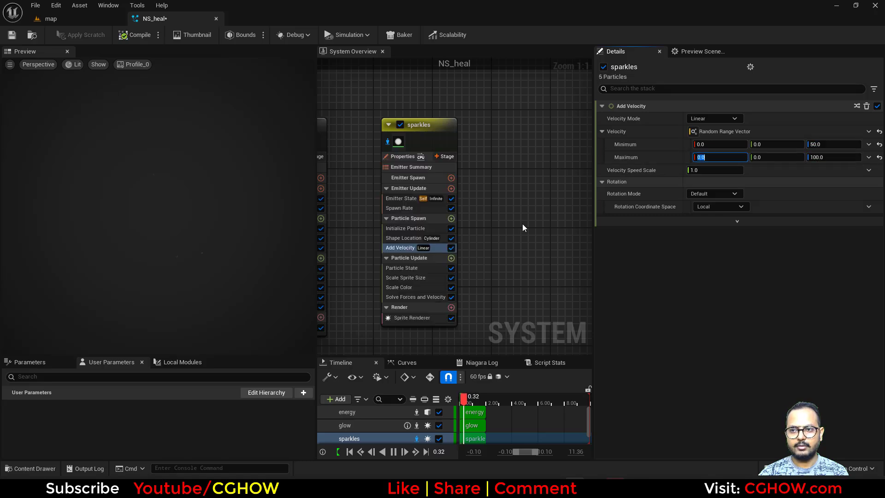
click(87, 19)
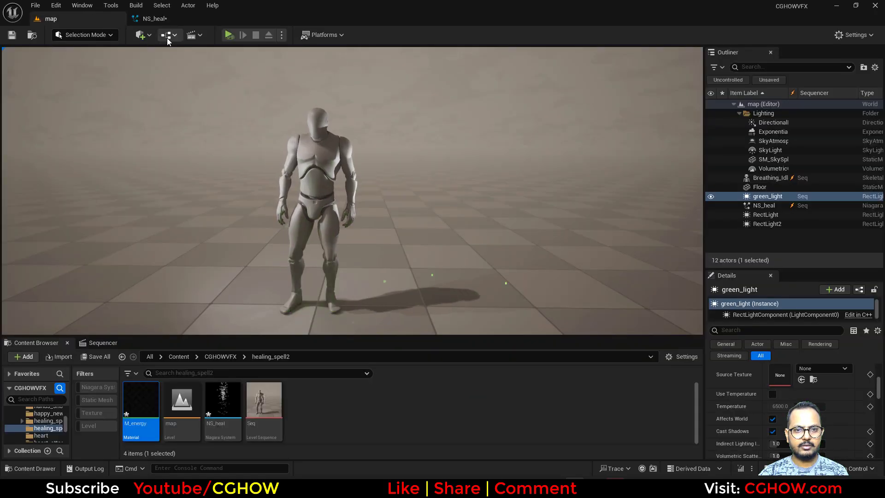
click(170, 21)
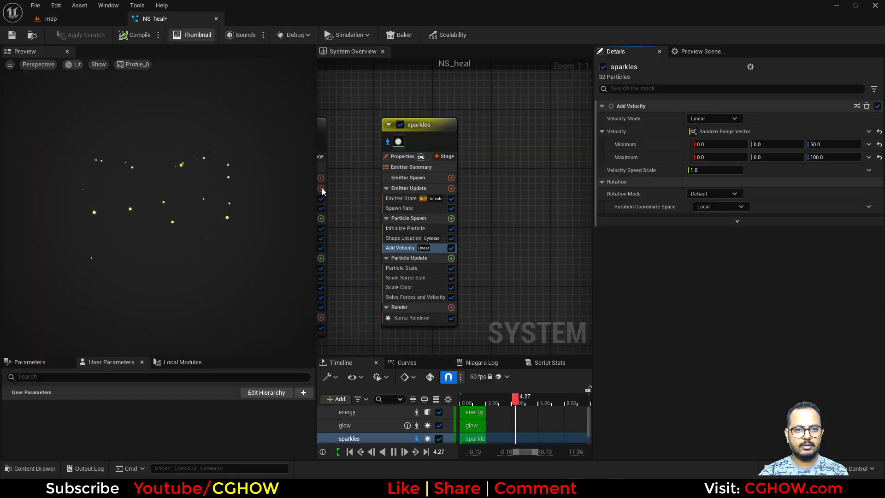
Add a Curl Noise Force module to the sparkles' Particle Update stage with noise strength 100
click(451, 259)
text(cur)
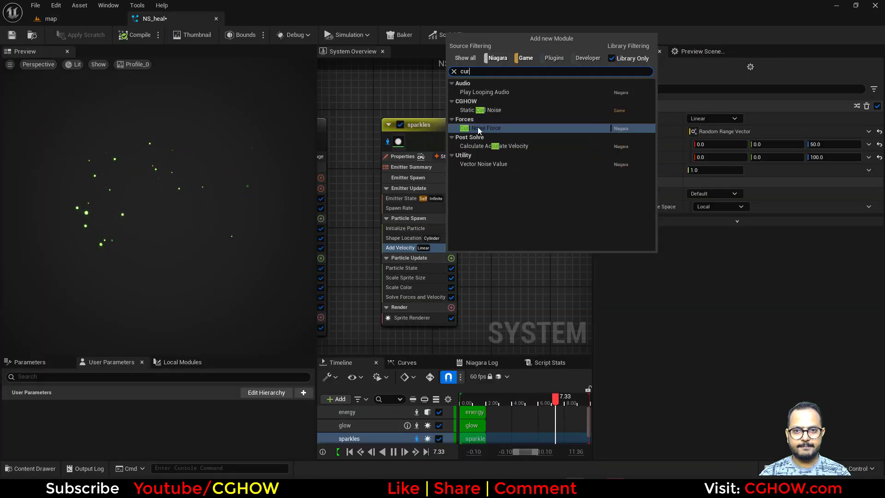
click(478, 128)
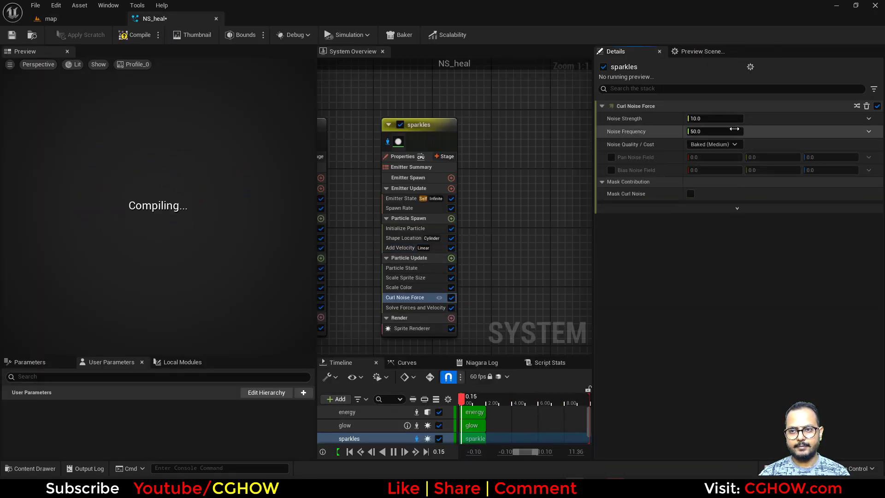
click(713, 119)
text(100)
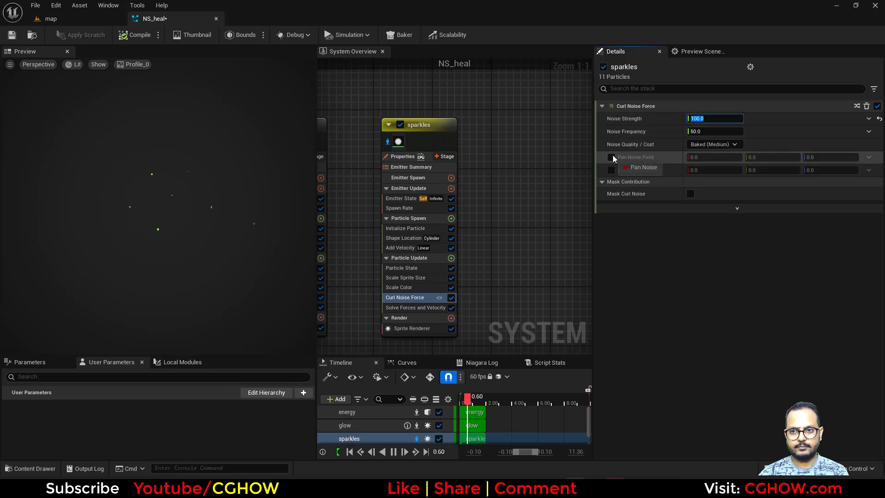
Enable Pan Noise Field on the Curl Noise Force and set it to 0.2, 0.5, 1.0
click(612, 157)
click(830, 158)
text(1)
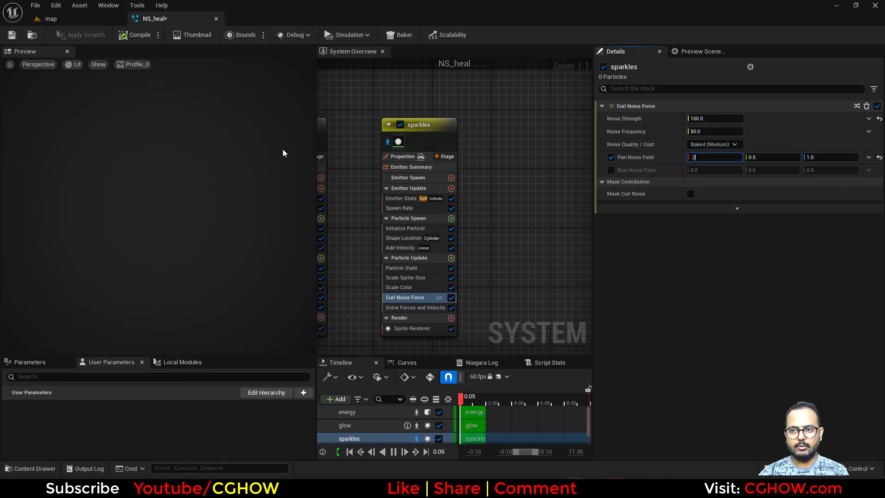
Examine the sparkles' motion and spread around the character in the level
click(107, 18)
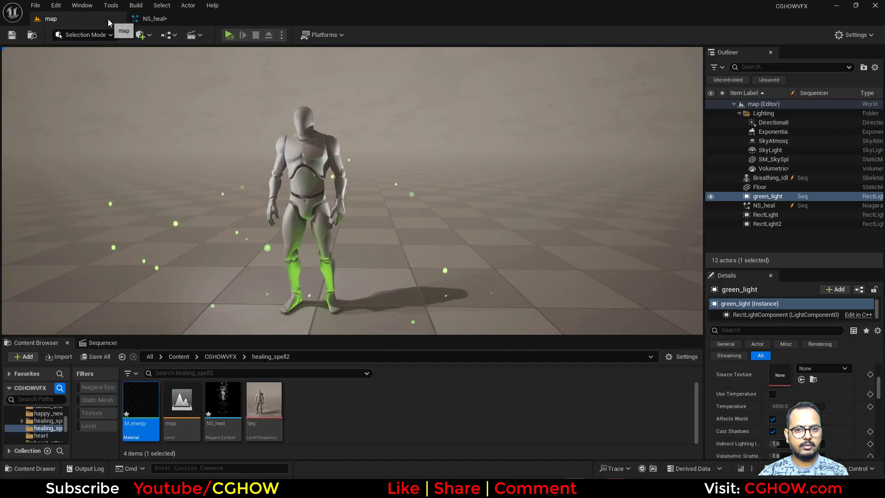
click(157, 19)
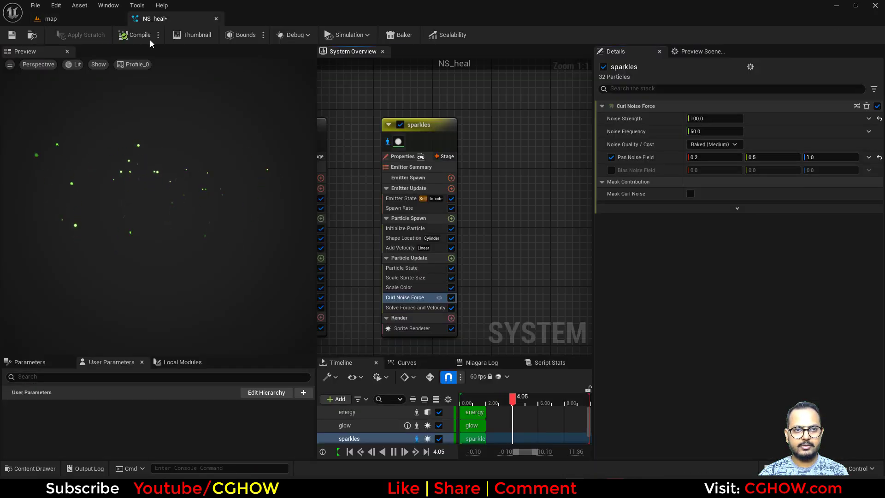
click(51, 19)
click(153, 19)
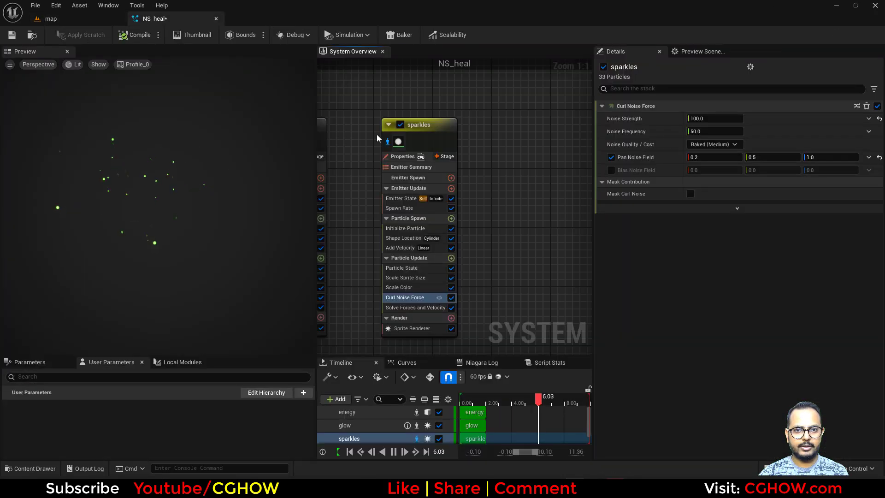
click(105, 22)
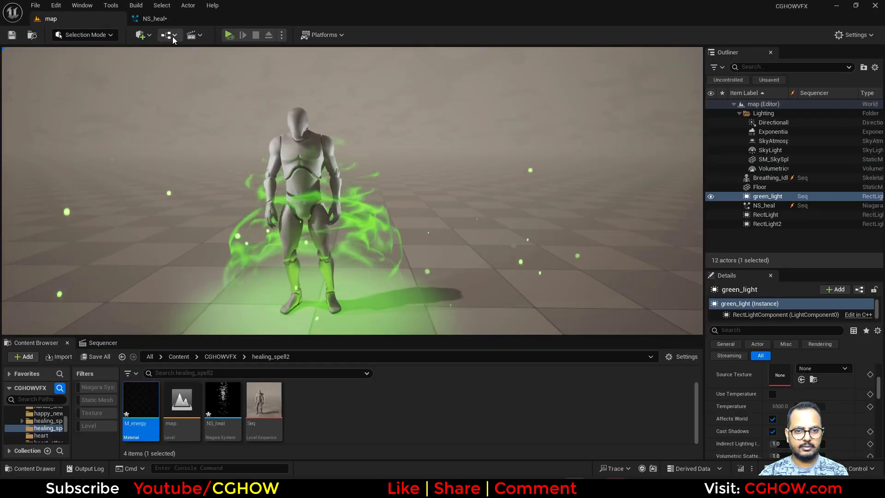
click(179, 20)
Reduce the cylinder radius of the sparkles' Shape Location and check the tighter spread in the level
click(403, 238)
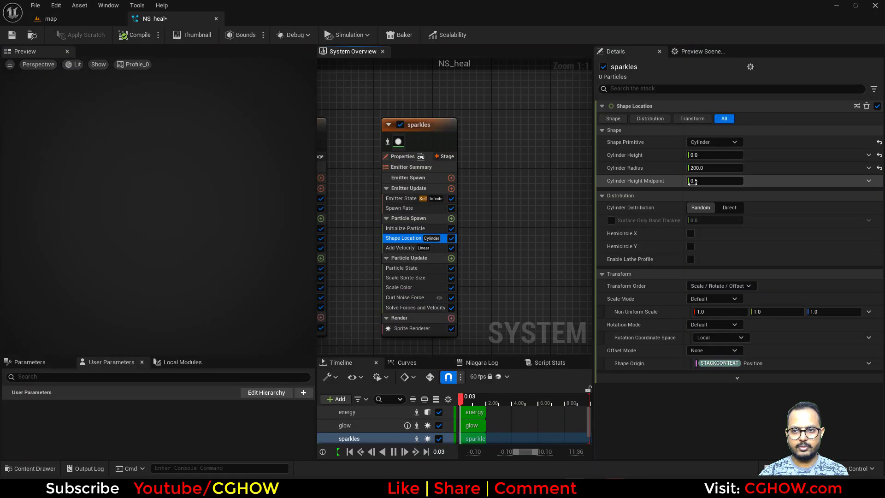
click(708, 168)
text(10)
click(99, 19)
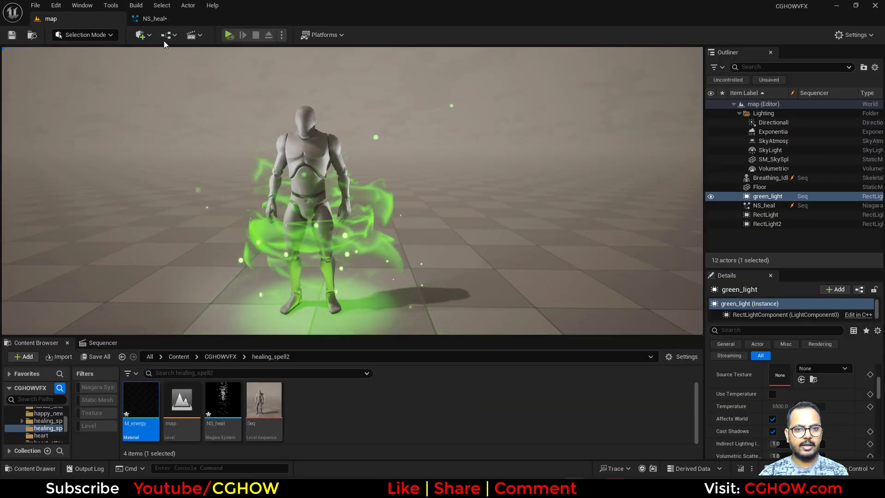
Try a uniform curve scale of 3.0 in the sparkles' Scale Sprite Size module and check the particles in the level
click(152, 18)
click(413, 279)
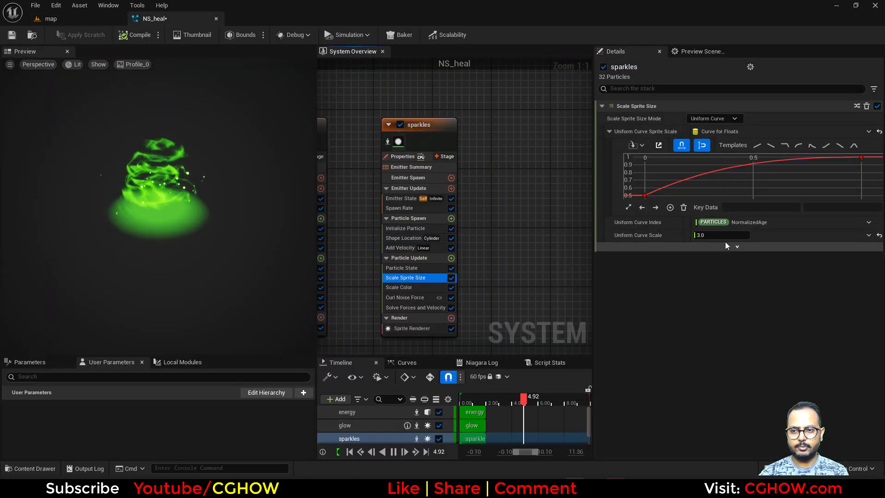
click(98, 22)
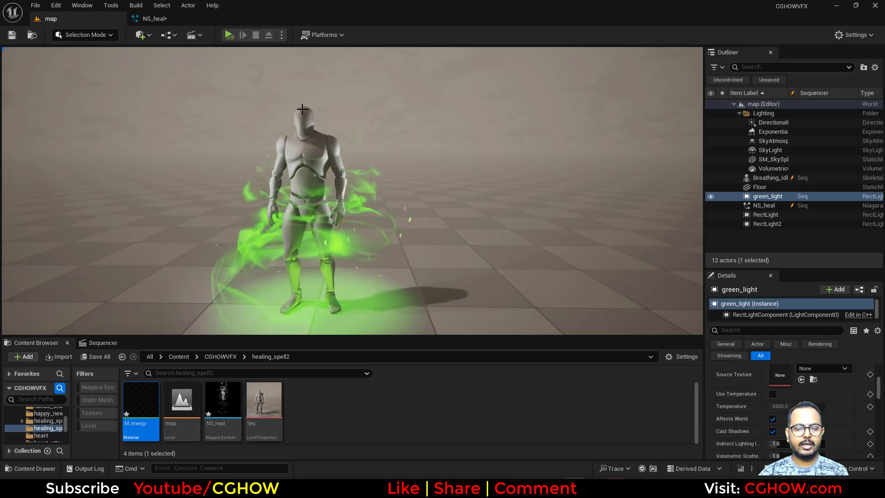
click(164, 19)
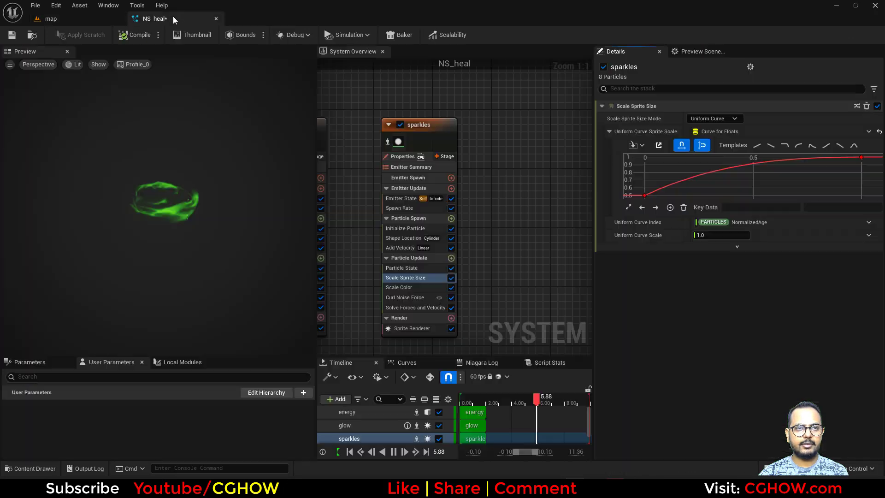
Add a Point Attraction Force to the sparkles' Particle Update stage, with Falloff Exponent disabled and Attraction Radius raised to about 336600
click(452, 258)
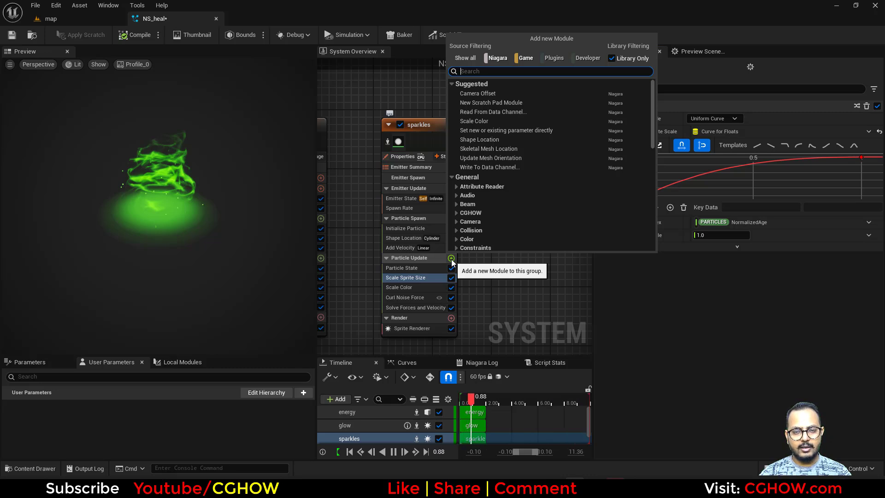
text(attra)
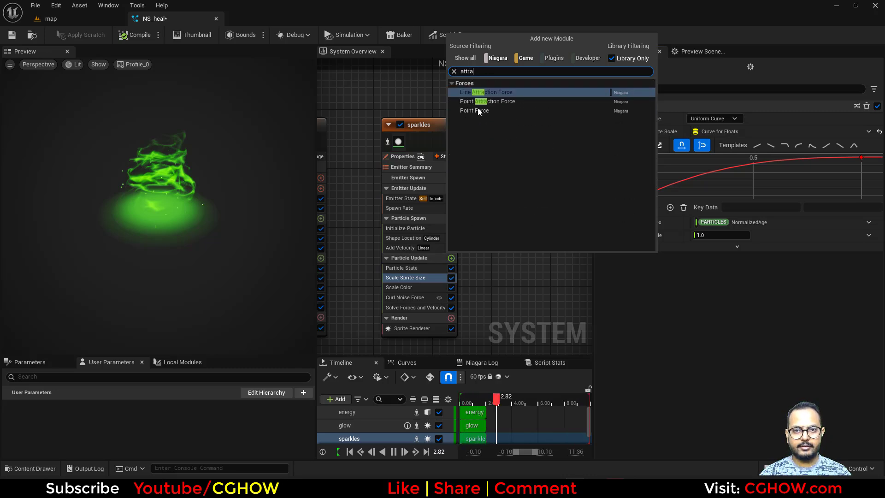
click(479, 102)
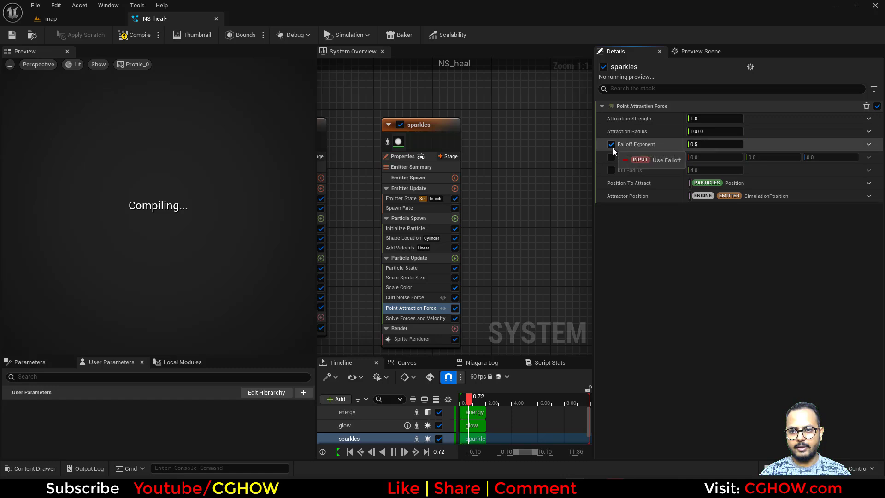
mouse_move(700, 131)
mouse_down()
mouse_move(729, 131)
mouse_move(696, 136)
mouse_up()
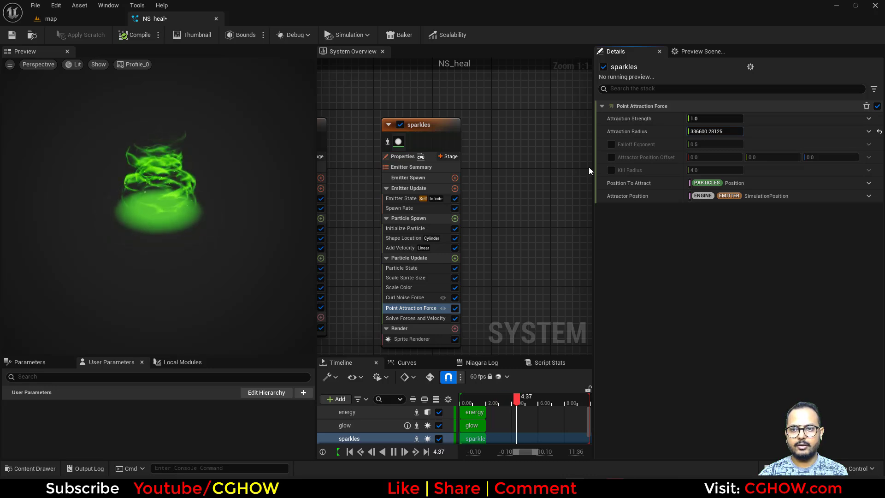
Enable Attractor Position Offset on the Point Attraction Force, try a Z value of 200, and settle on 100
click(612, 157)
click(834, 157)
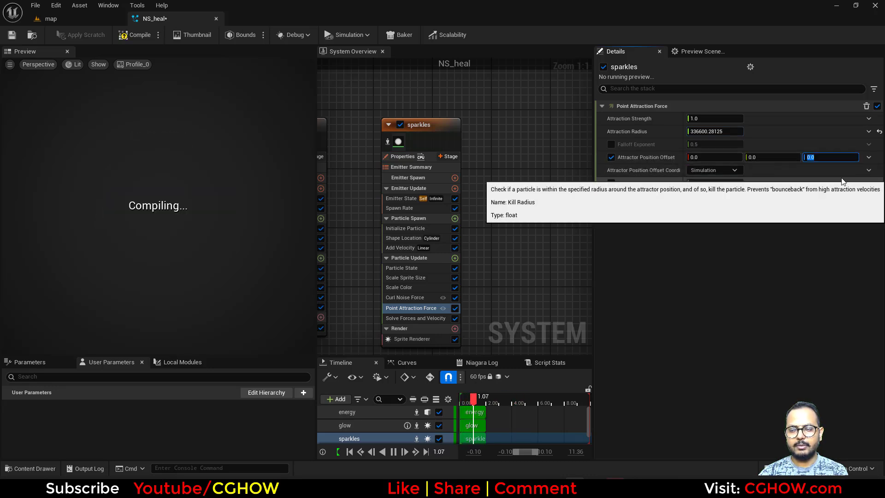
text(200)
key(Return)
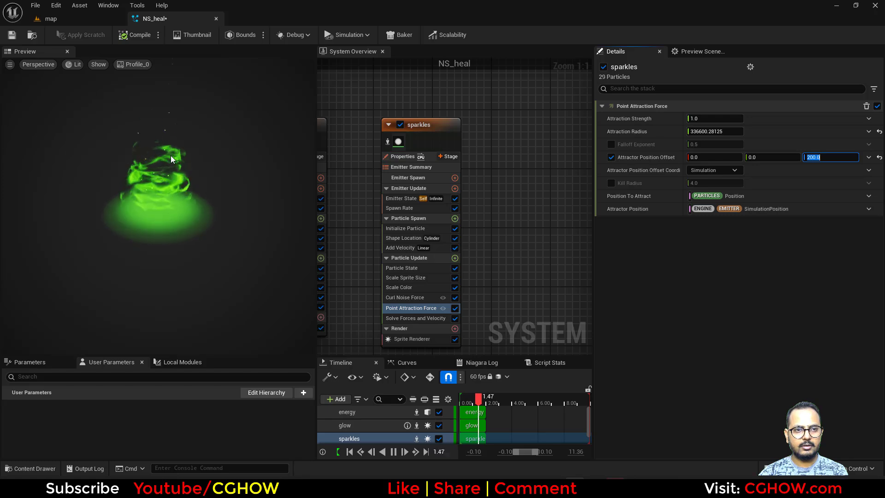
text(100)
key(Return)
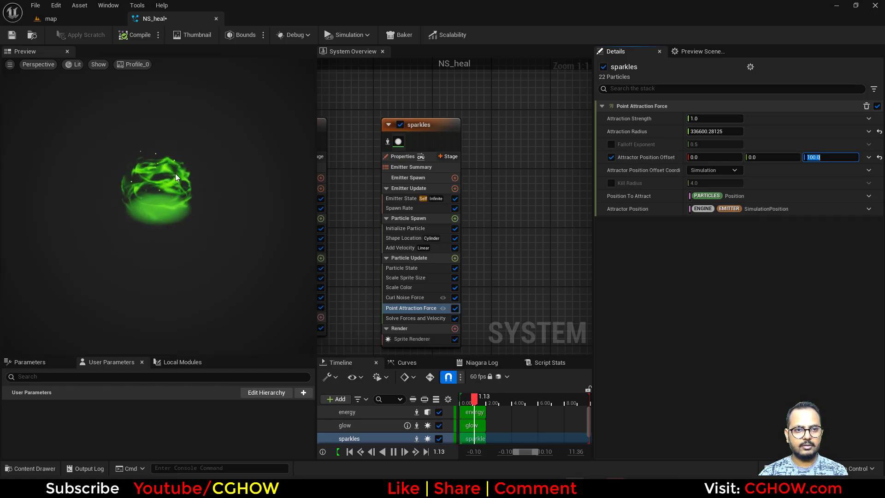
Set the Point Attraction Force's Attraction Strength to 0.5 and compare the sparkles' motion around the character in the level
click(59, 20)
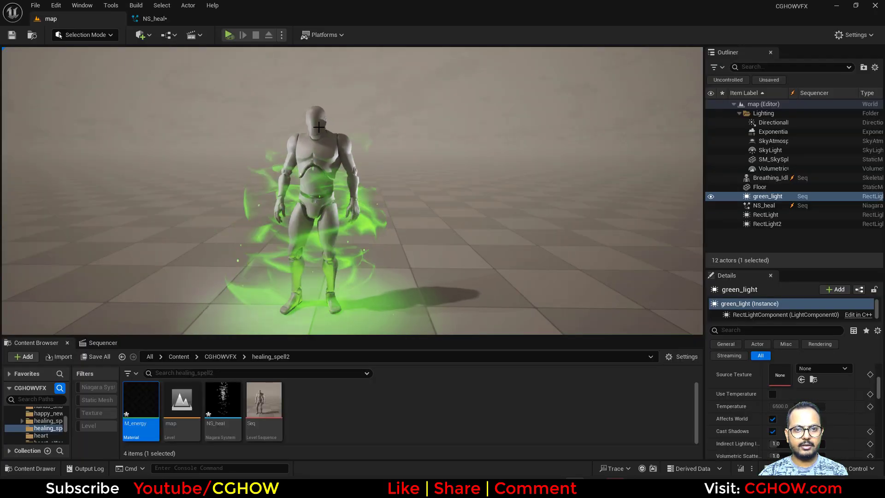
click(154, 18)
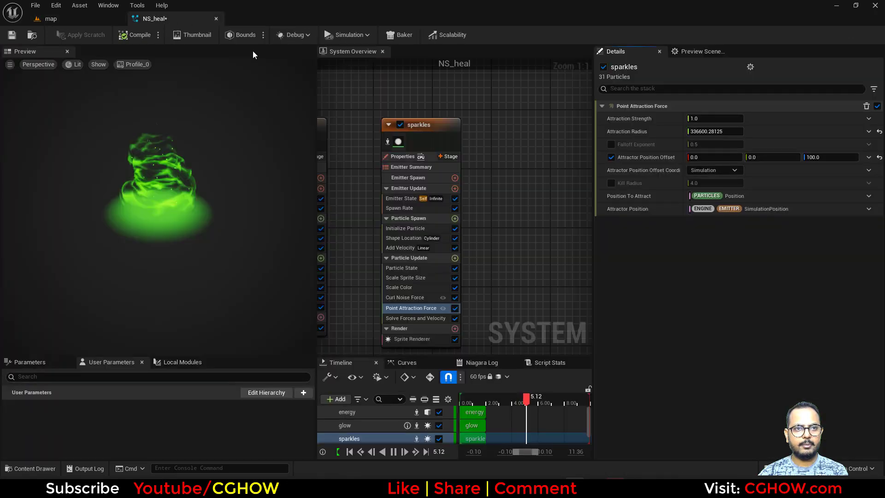
click(51, 18)
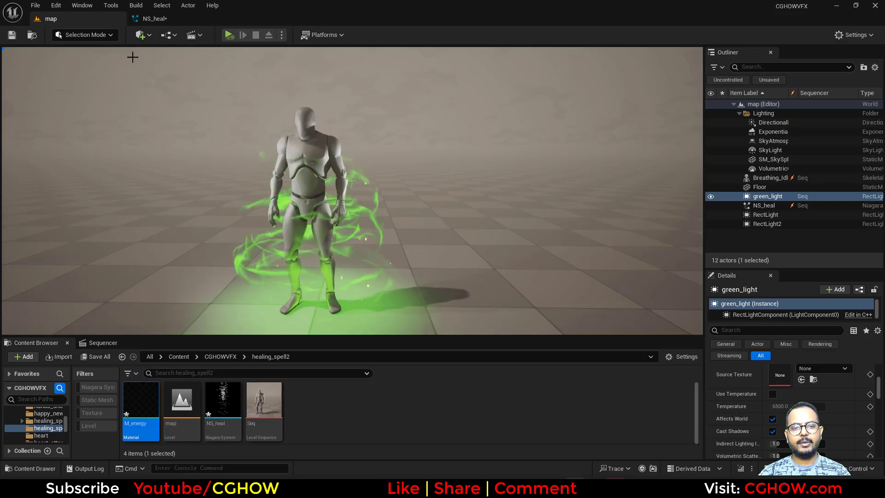
click(153, 17)
Duplicate the energy emitter into an empty area of the system graph and isolate the copy in the preview
scroll(357, 165, down, 2)
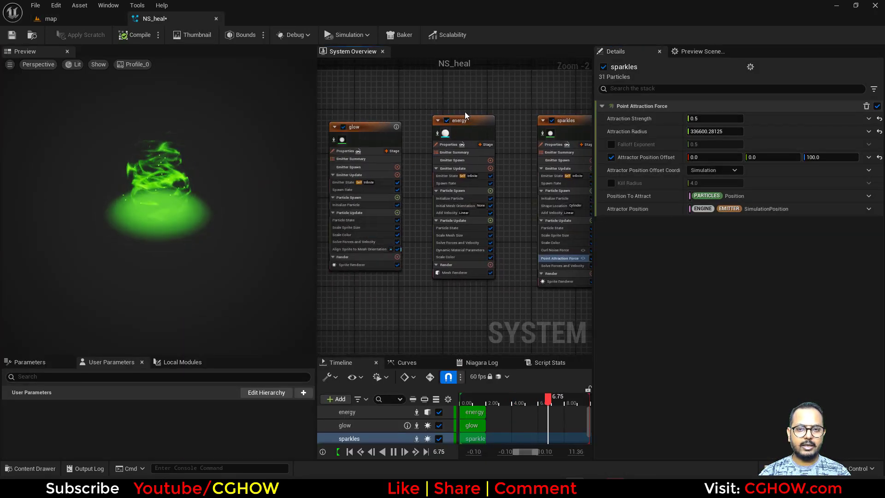
right_drag(465, 112, 428, 104)
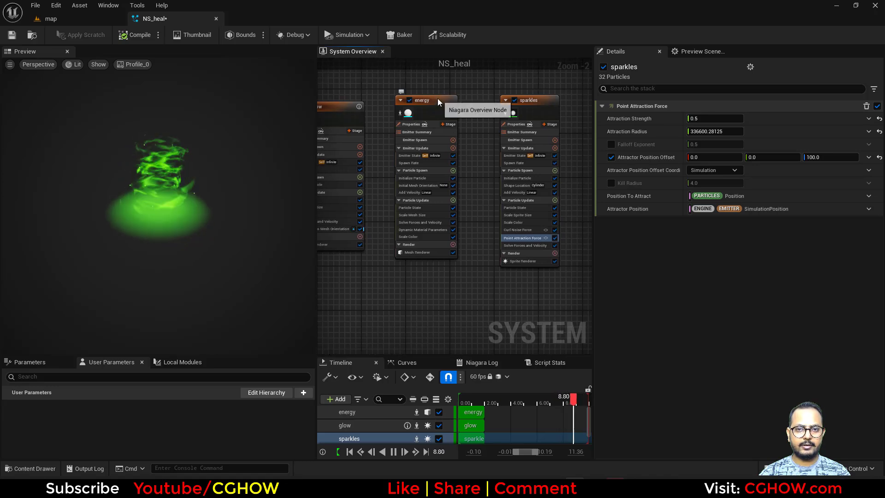
click(433, 98)
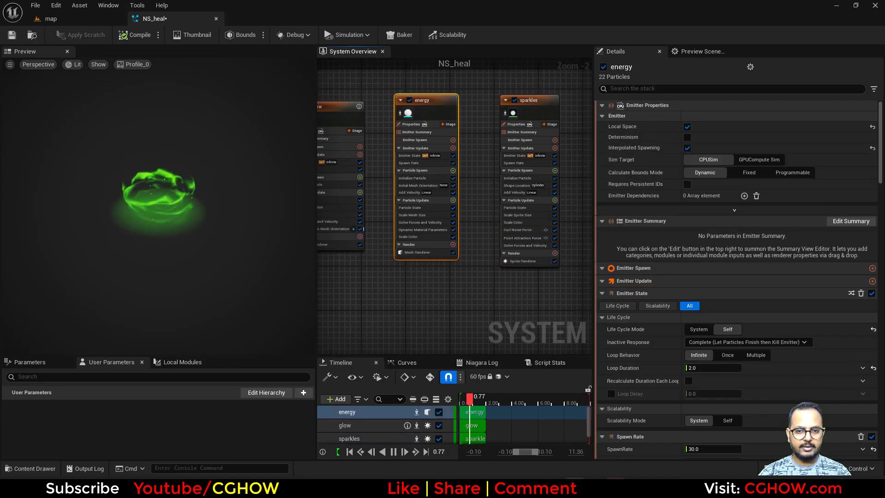
right_drag(398, 293, 402, 197)
click(404, 207)
key(ctrl+v)
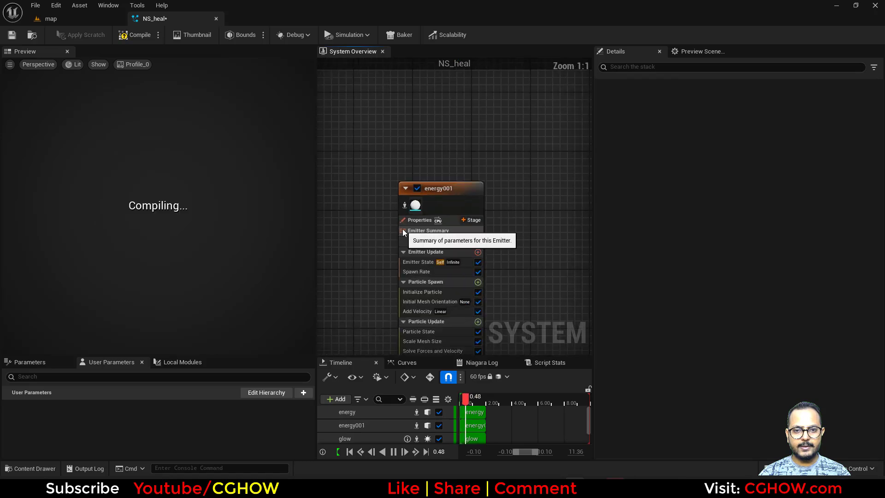
right_drag(382, 309, 372, 217)
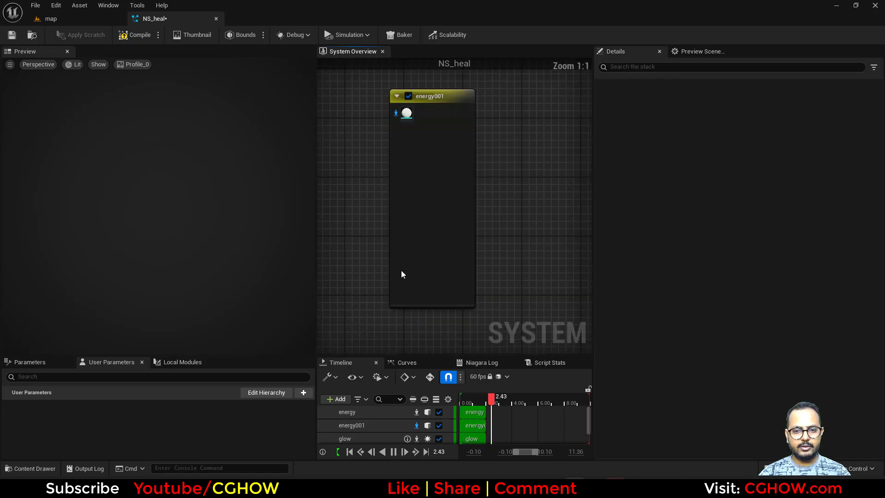
Set the pan random range in energy001's Dynamic Material Parameters to minimum 1.5 and maximum 2.0
click(416, 268)
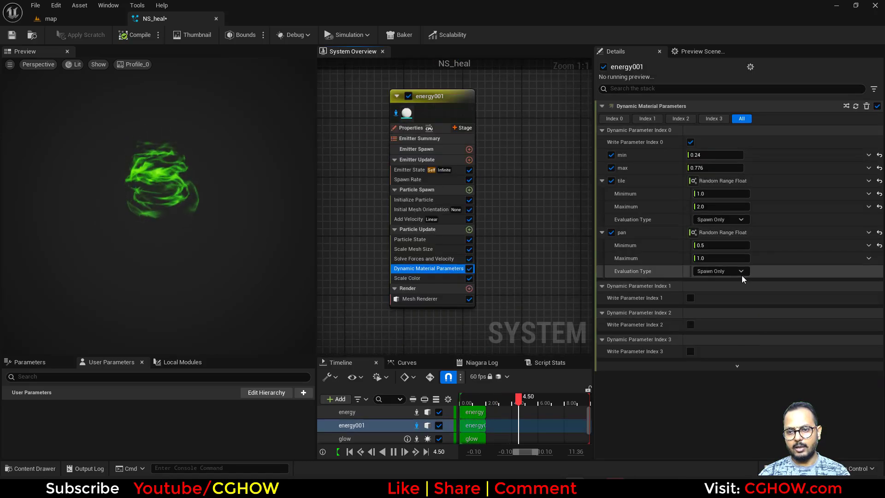
text(2)
click(716, 248)
text(1)
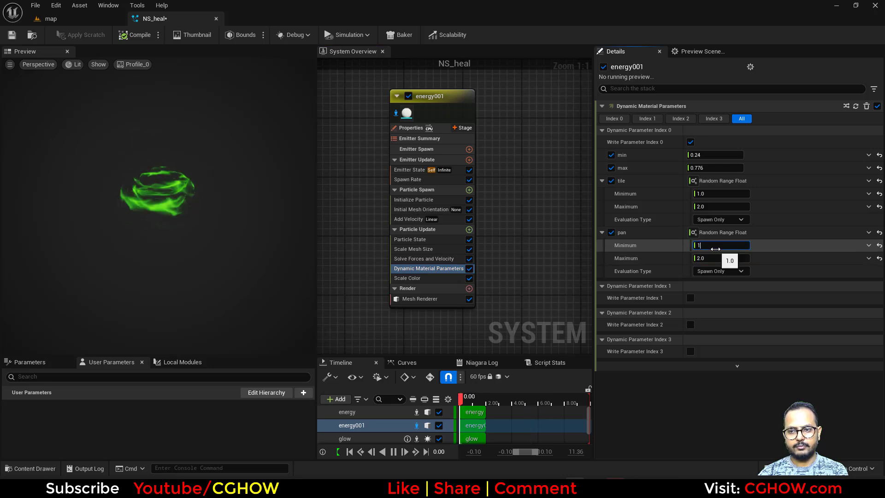
text(.5)
key(Return)
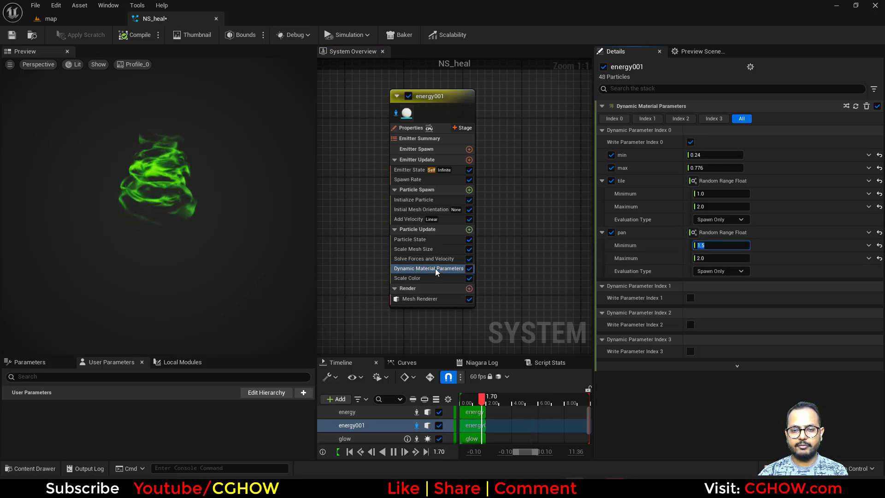
Set energy001's mesh uniform scale range in Initialize Particle to minimum 0.5 and maximum 1.0
click(434, 249)
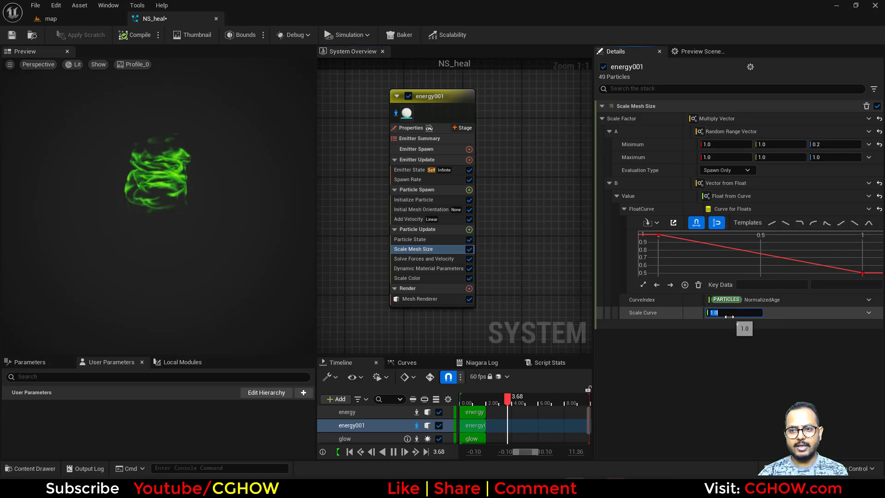
click(416, 200)
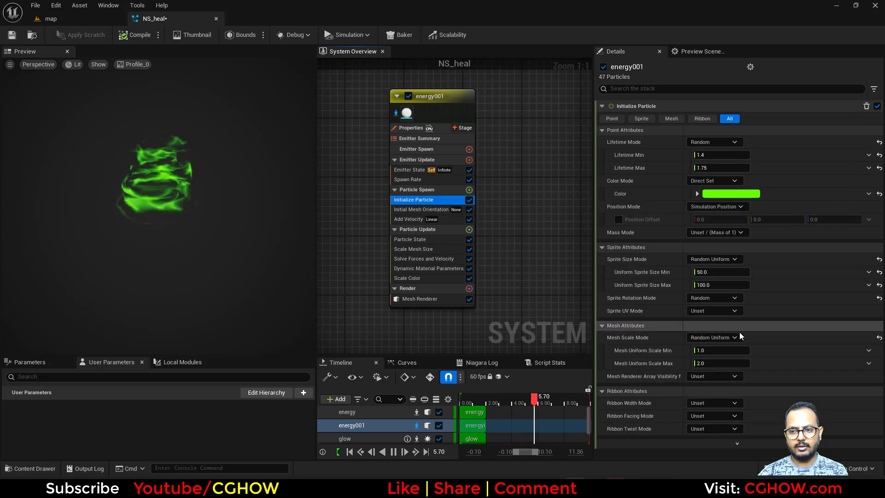
click(721, 364)
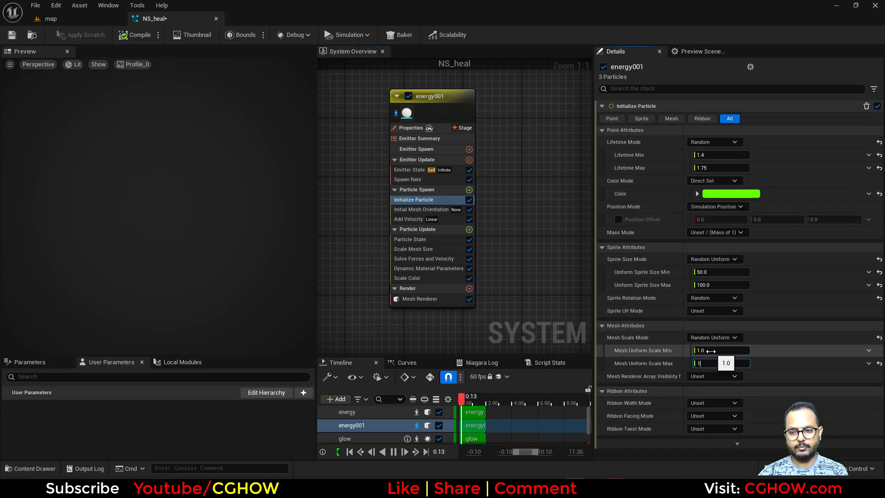
click(711, 351)
text(.5)
key(Return)
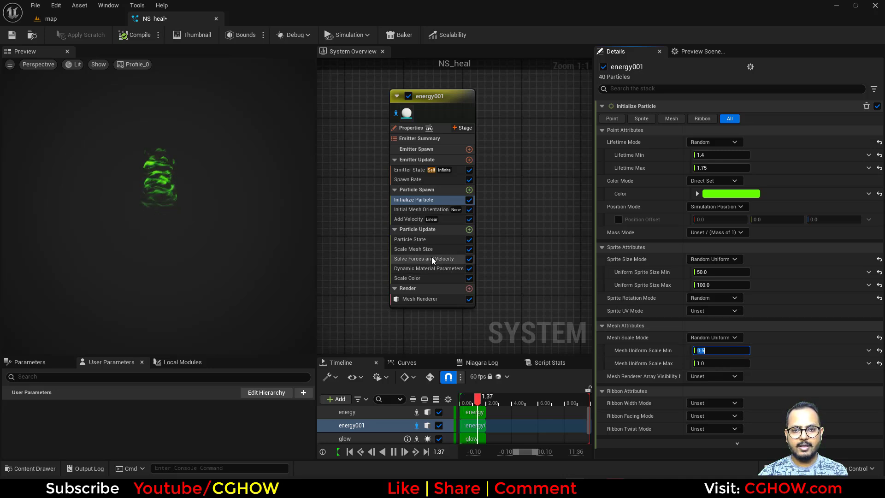
Set the Z values of the random range in energy001's Scale Mesh Size to maximum 0.3 and minimum 0.1
click(414, 249)
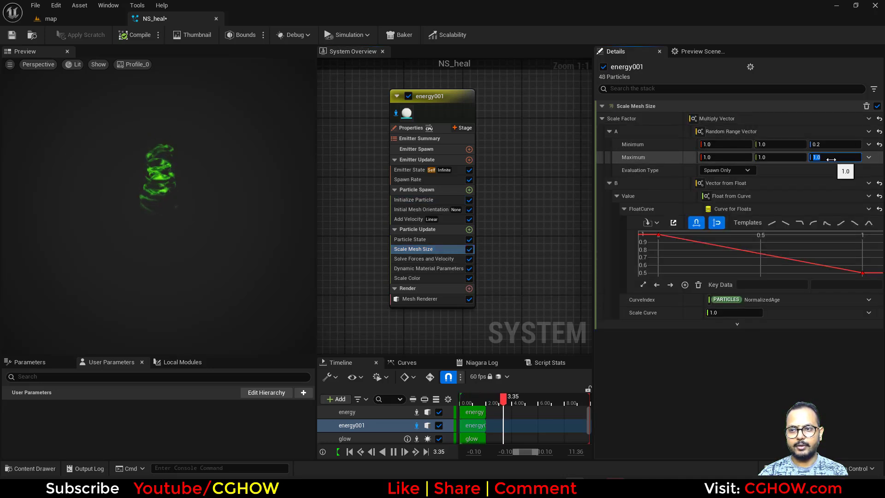
text(.3)
text(.1)
key(Return)
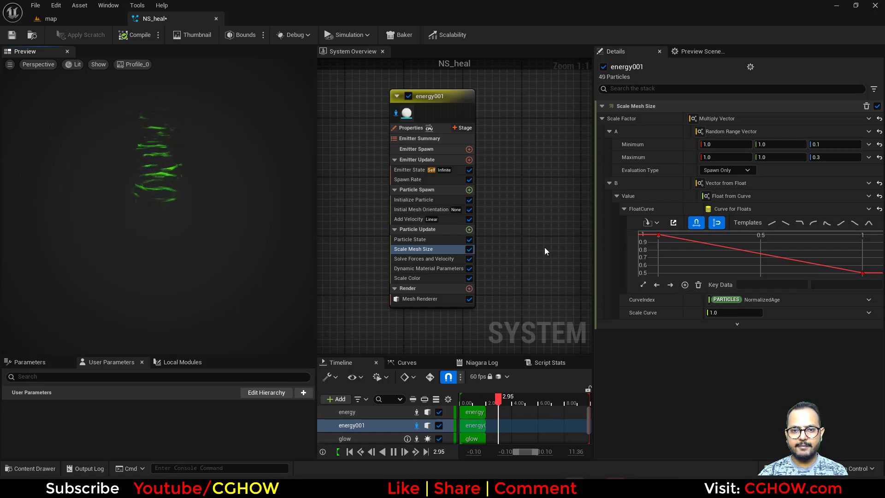
Brighten energy001's green particle color in Initialize Particle so the thin streaks glow more intensely
click(417, 200)
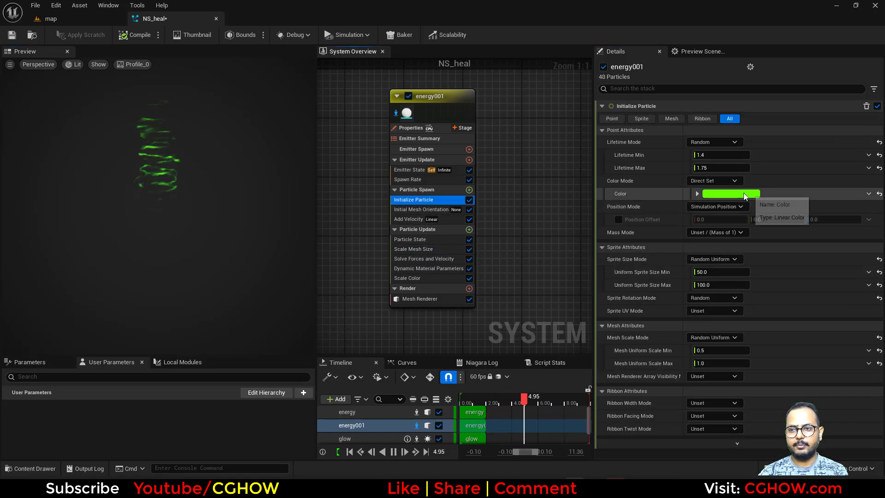
click(731, 194)
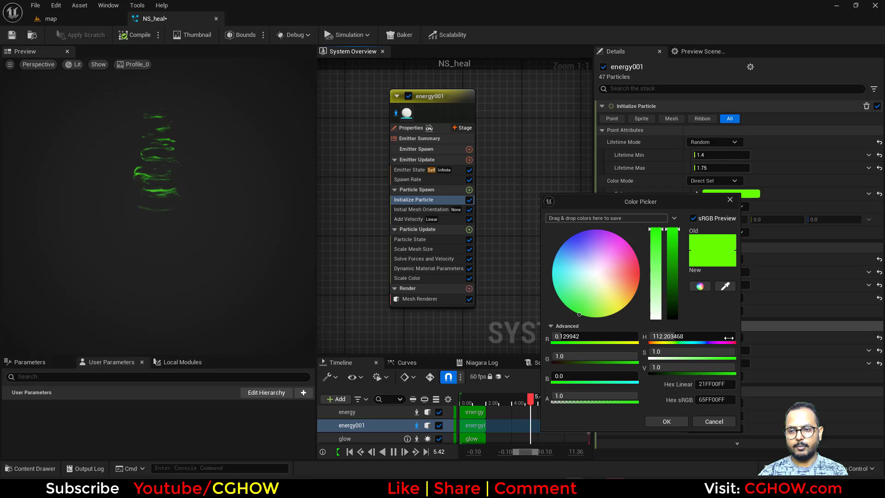
click(667, 422)
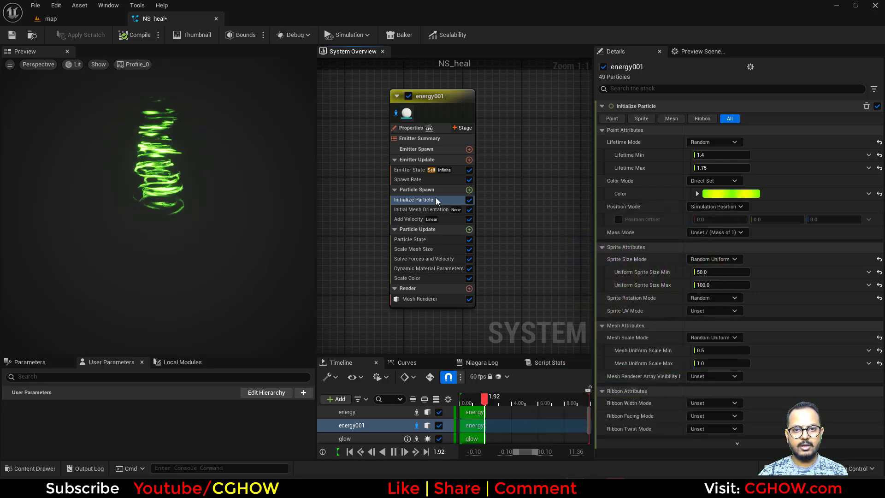
Set the Spawn Rate of the energy001 emitter to 5
click(408, 179)
click(714, 119)
text(5)
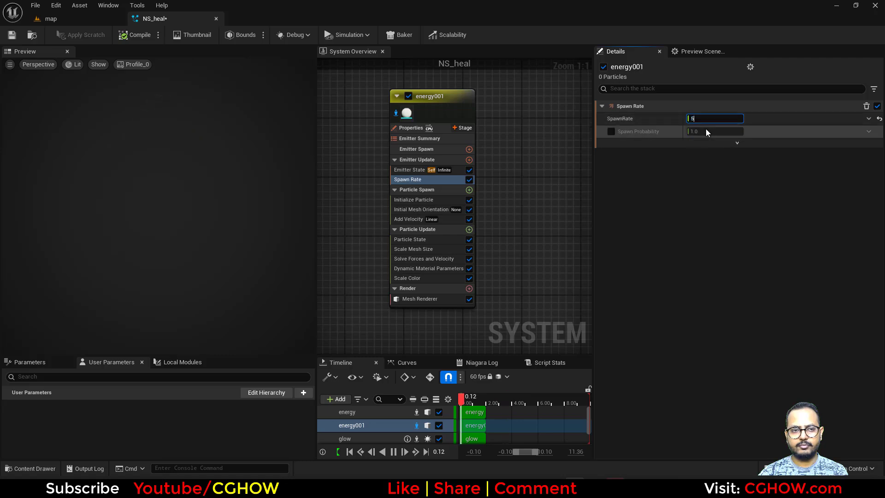
key(Return)
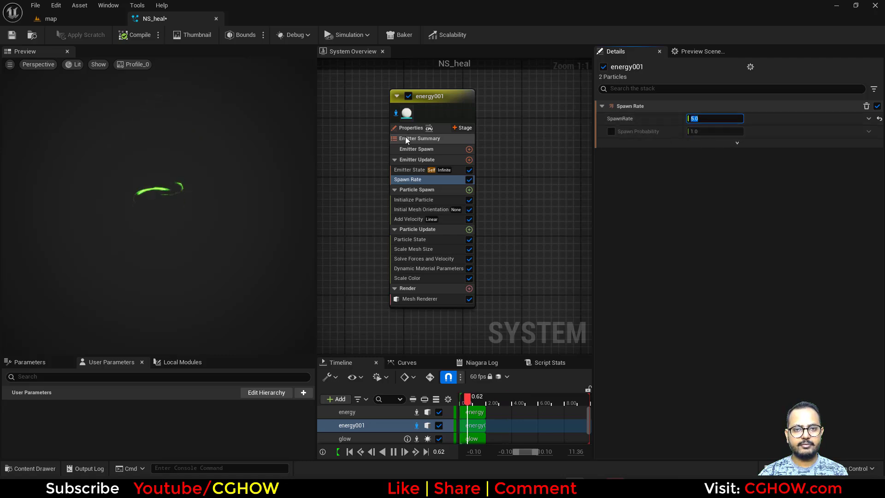
Turn off isolation for the energy001 emitter and check the complete effect around the character in the level
click(396, 114)
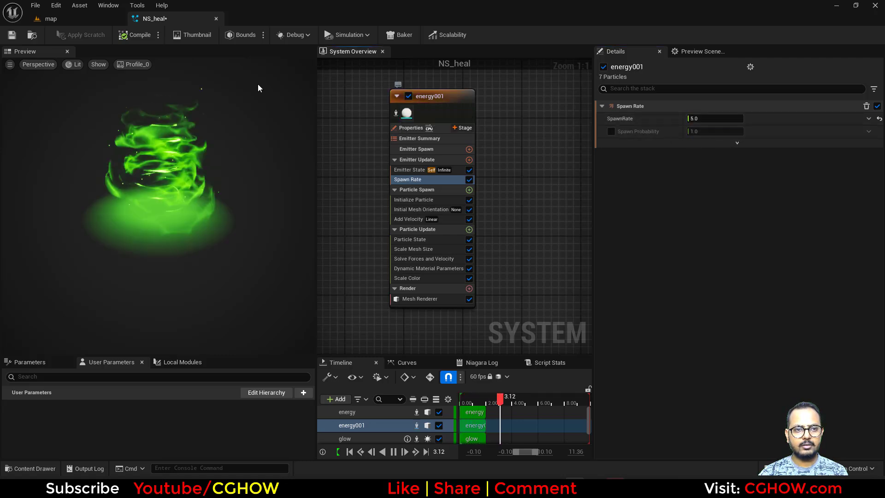
click(98, 22)
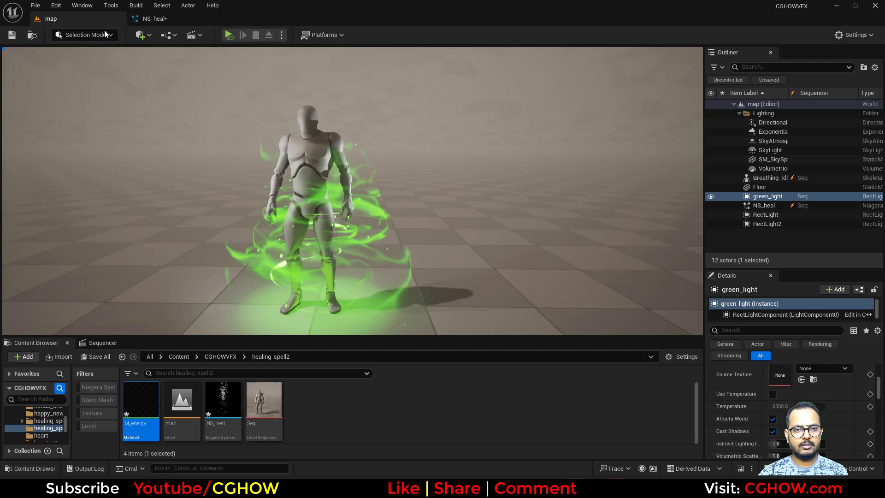
click(156, 19)
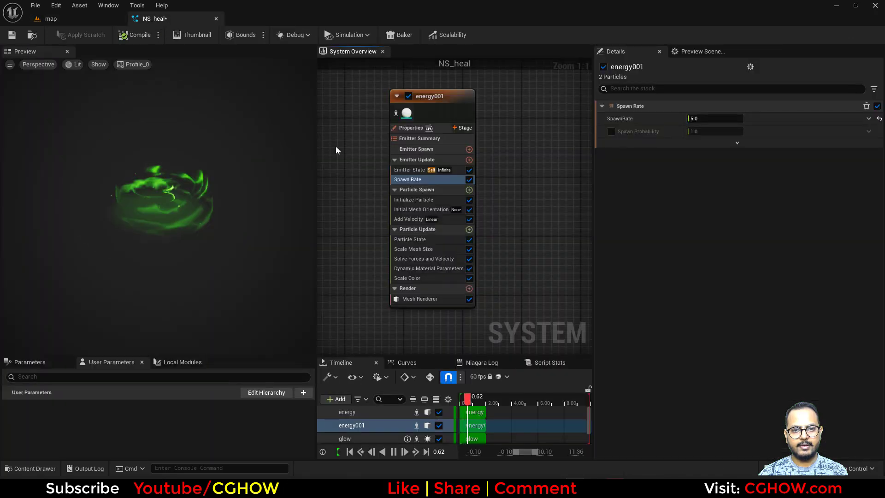
Add an Update Mesh Orientation module to energy001's Particle Update with Rotation Vector 0, 0, 1, and check the streaks in the level
click(469, 230)
text(up)
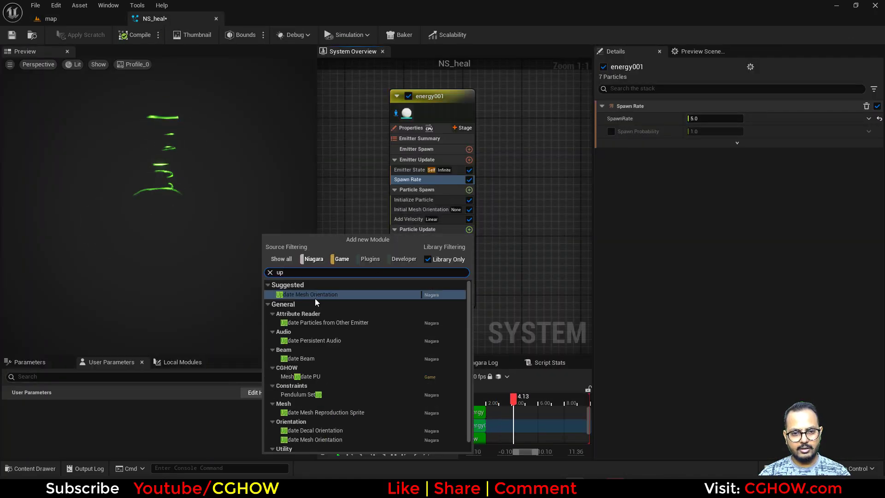
click(315, 295)
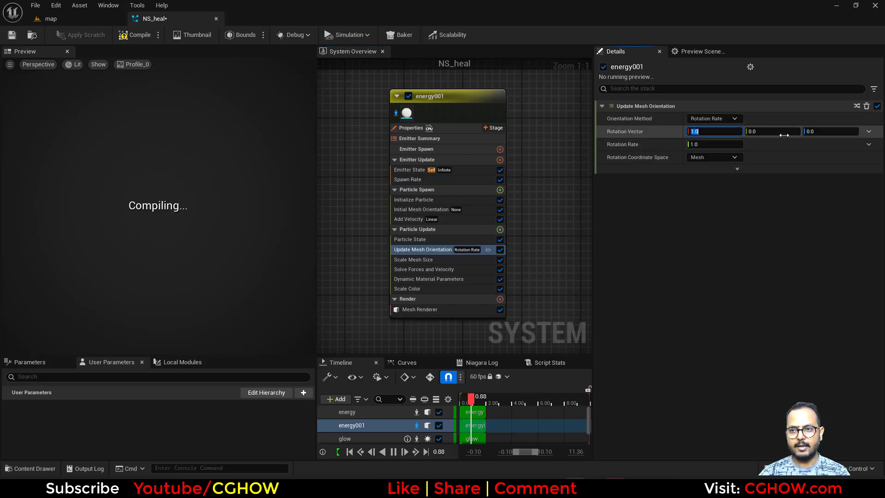
click(827, 131)
text(1)
key(Return)
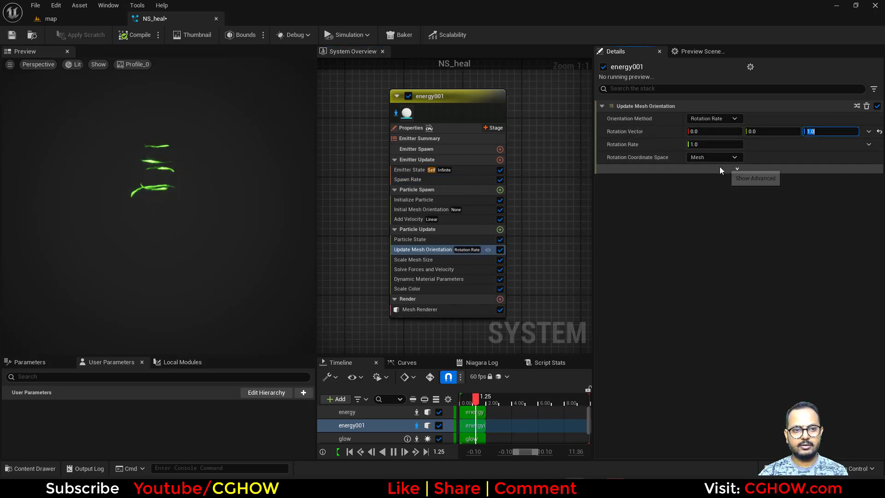
click(99, 21)
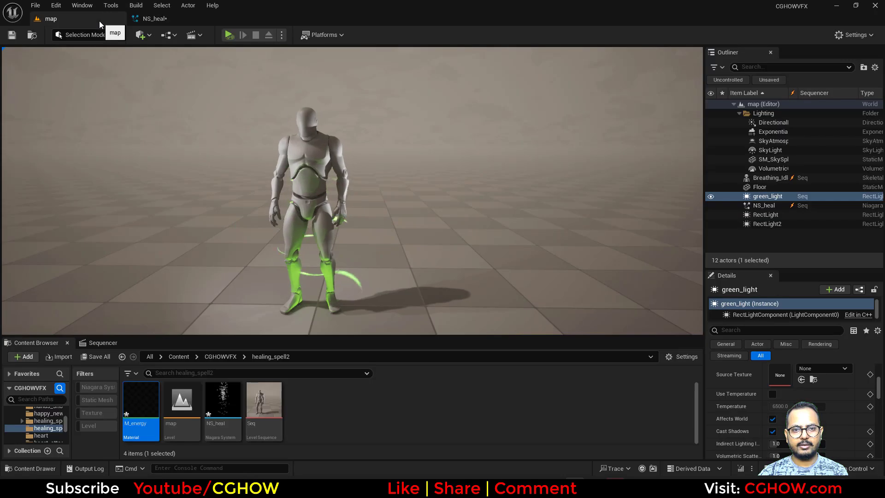
click(151, 20)
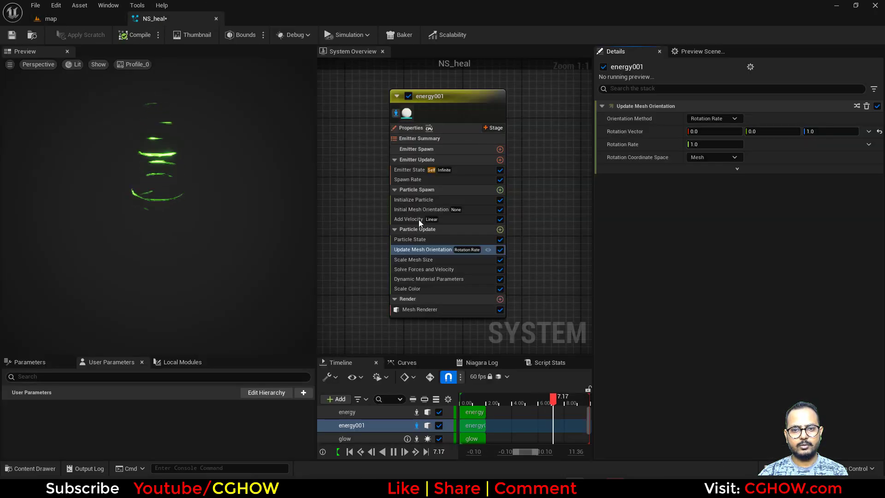
Try 0.5 as the maximum Z of the random range in energy001's Scale Mesh Size, and set it to 1.0
click(429, 262)
click(825, 158)
text(0.5)
key(Return)
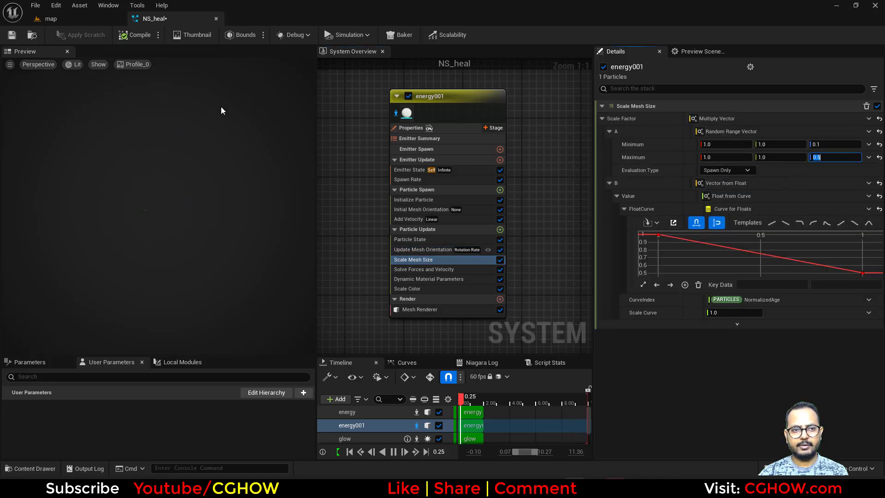
text(1)
key(Return)
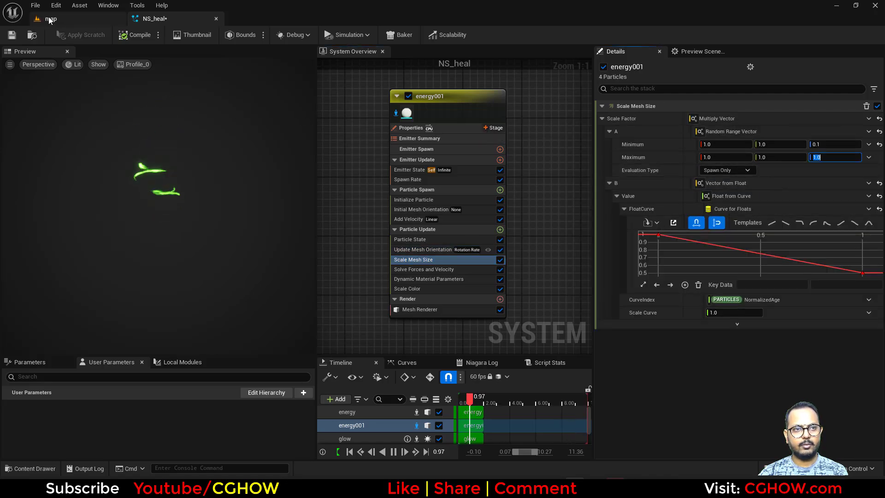